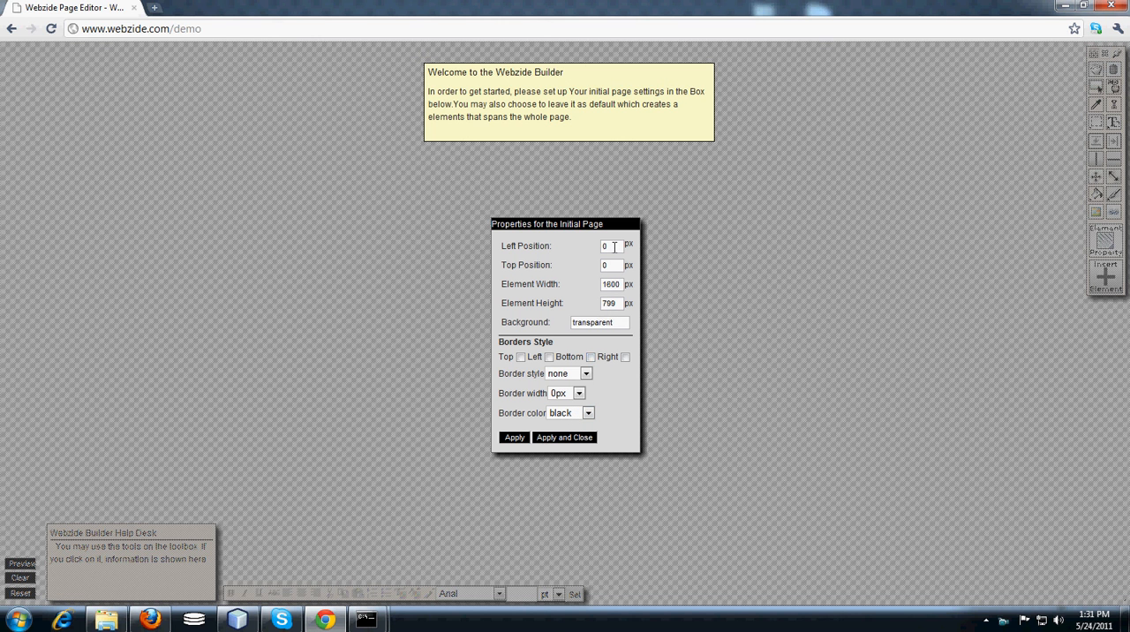
Set the initial page's left position to 100 px, top position to 0 px and element width to 1200 px.
{"action": "left_click", "coordinate": [615, 247]}
{"action": "key", "text": "BackSpace"}
{"action": "left_click", "coordinate": [615, 265]}
{"action": "key", "text": "BackSpace"}
{"action": "left_click", "coordinate": [620, 284]}
Set the initial page's background to the light green colour #96c98c.
{"action": "left_click", "coordinate": [583, 324]}
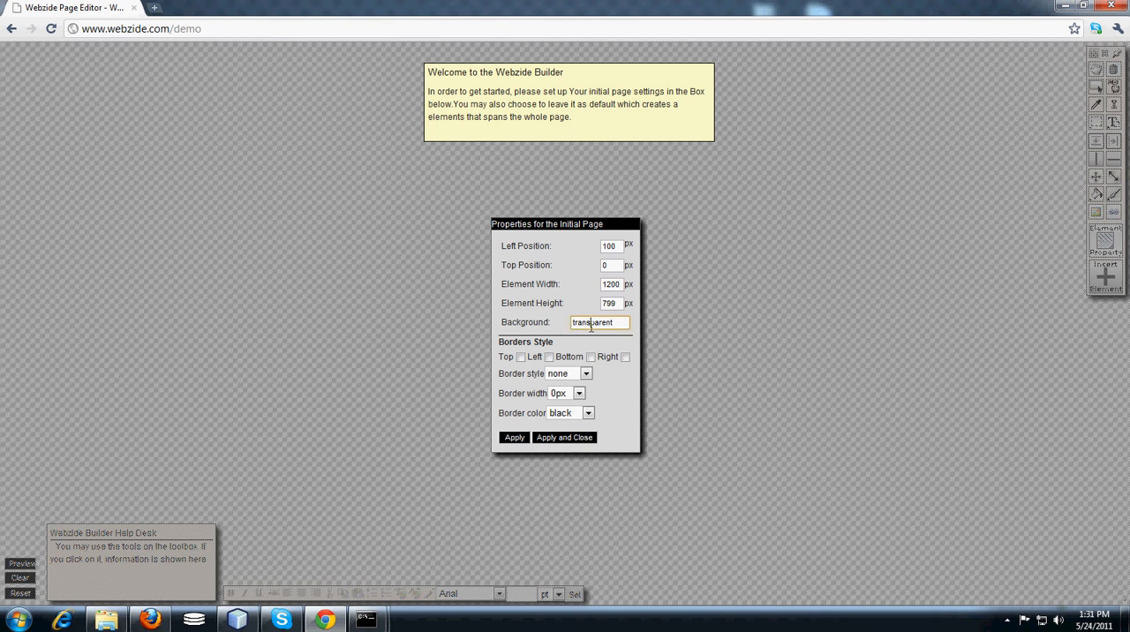
{"action": "left_click", "coordinate": [643, 373]}
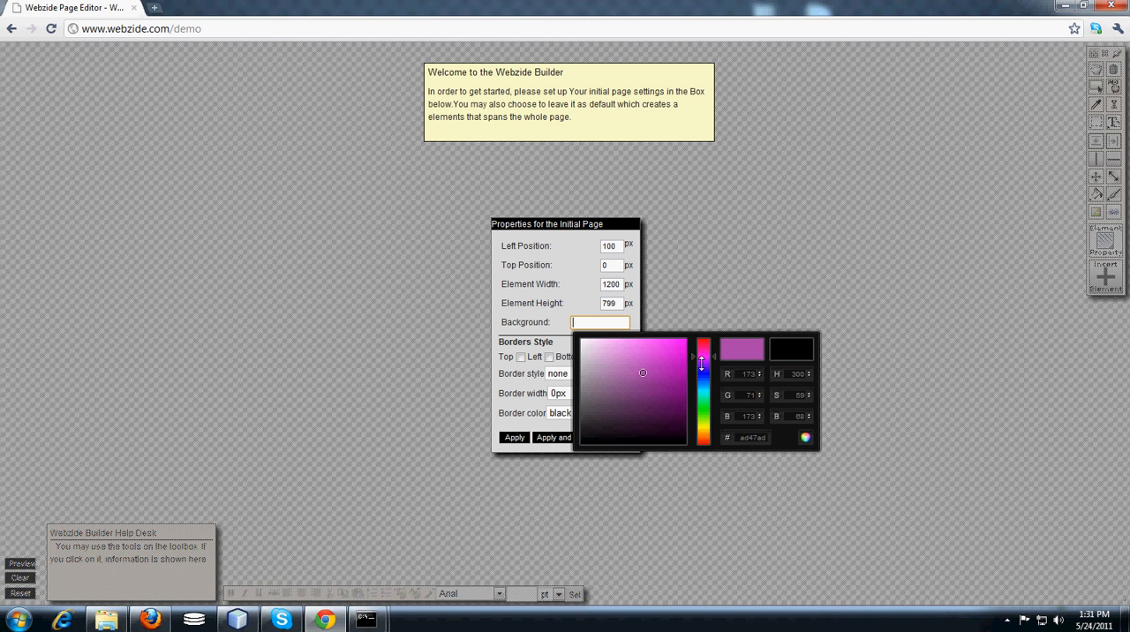
{"action": "left_click_drag", "start_coordinate": [696, 360], "coordinate": [704, 414]}
{"action": "left_click_drag", "start_coordinate": [613, 361], "coordinate": [612, 360]}
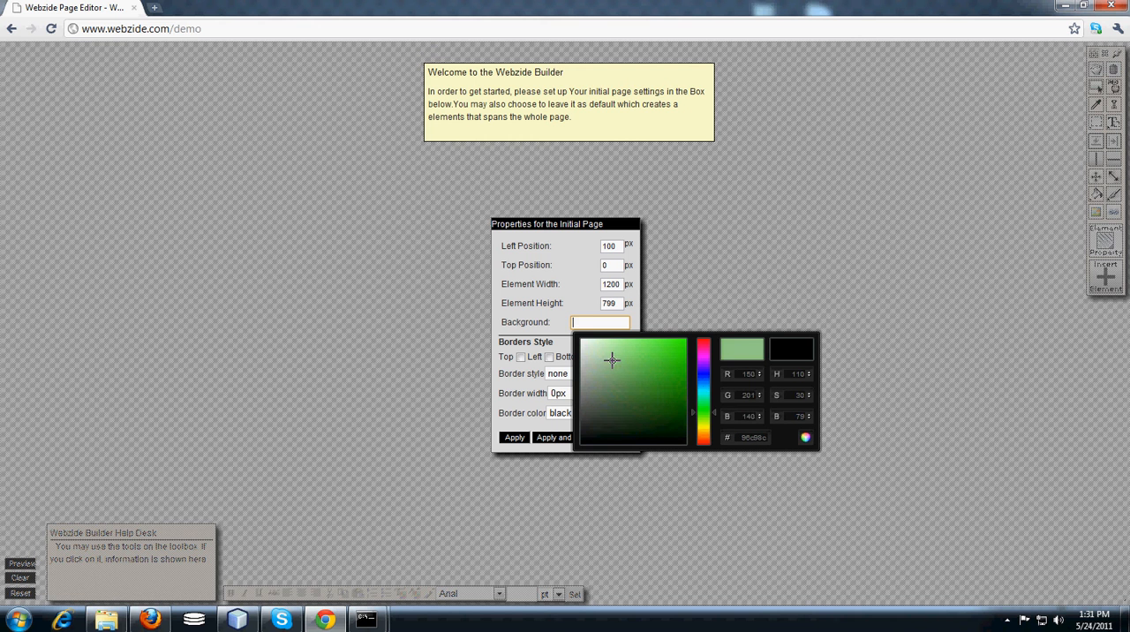
{"action": "left_click", "coordinate": [806, 439]}
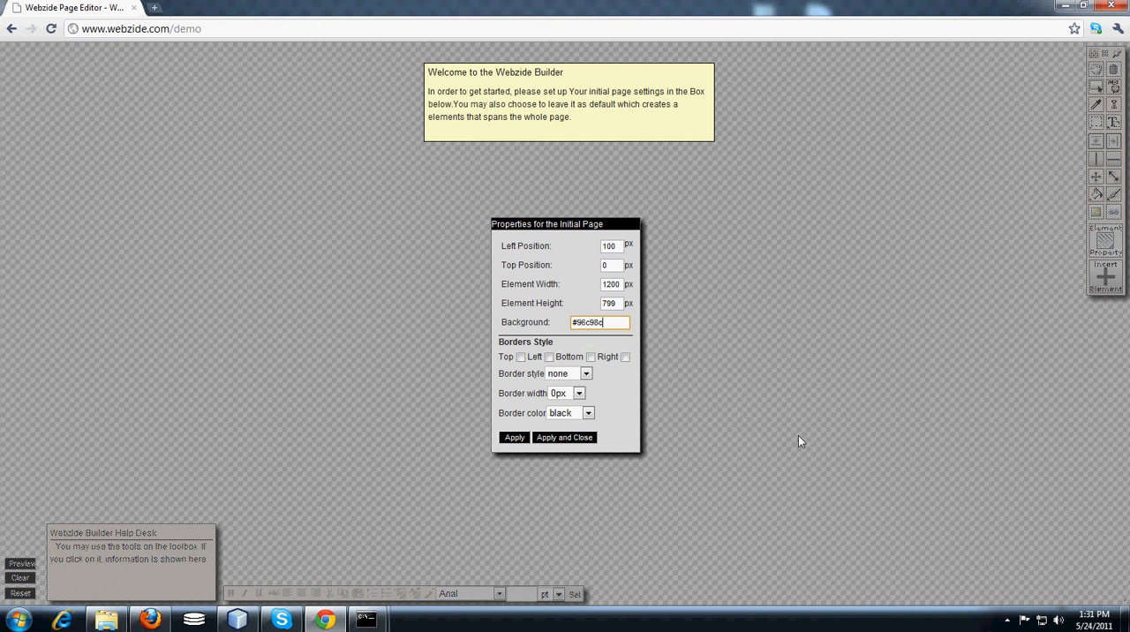
Give the initial page dotted 15px left and right borders, and apply the page settings.
{"action": "left_click", "coordinate": [549, 357]}
{"action": "left_click", "coordinate": [628, 360]}
{"action": "left_click", "coordinate": [583, 374]}
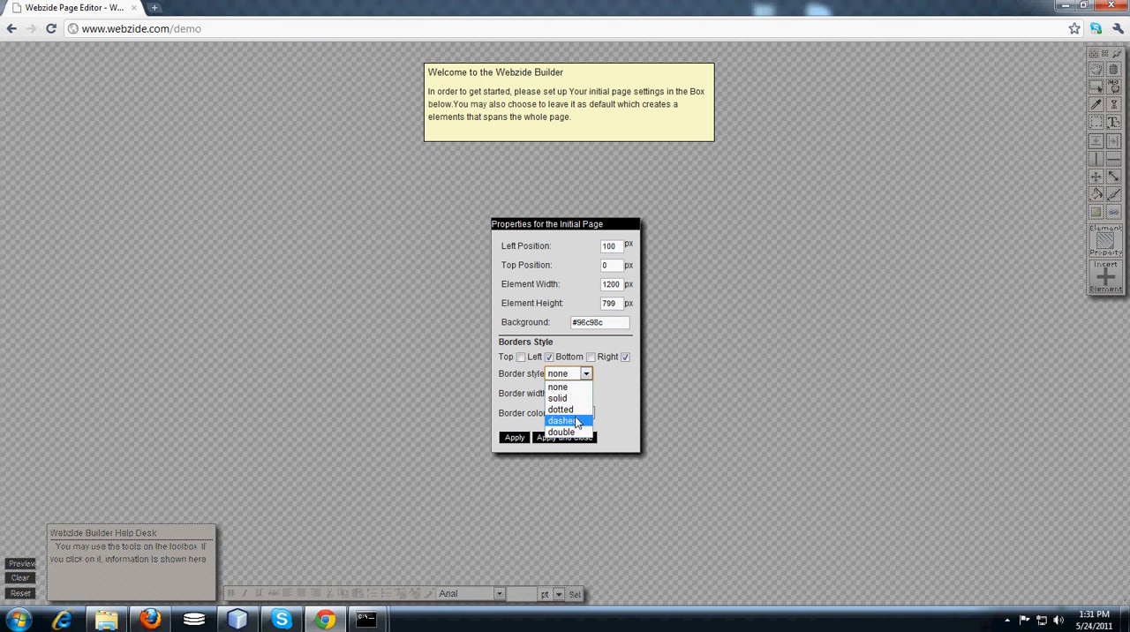
{"action": "left_click", "coordinate": [576, 413]}
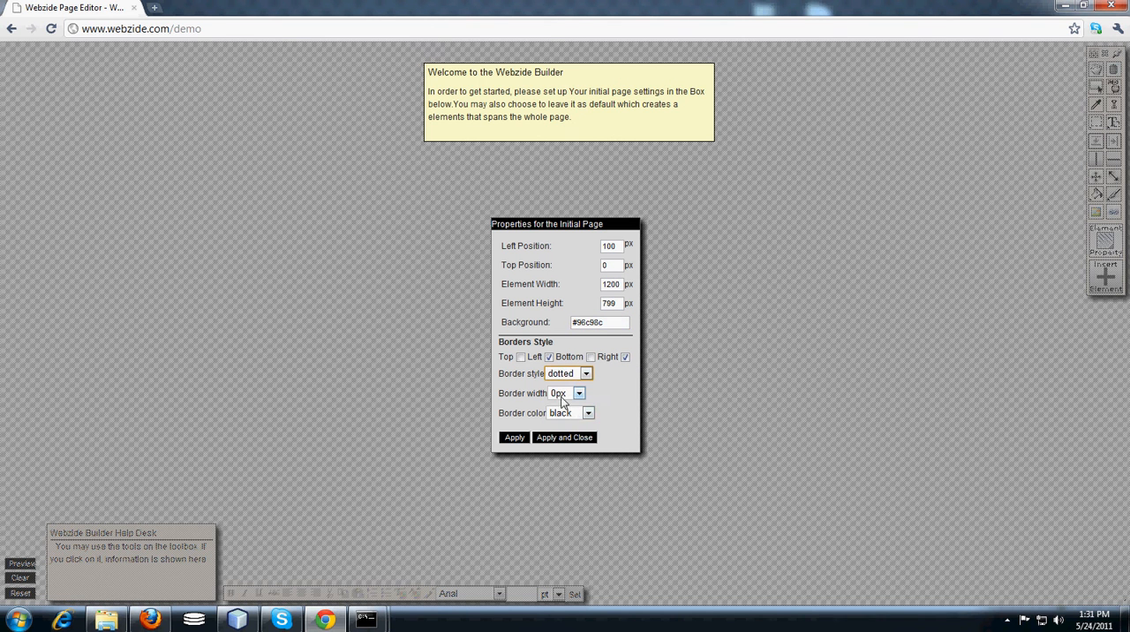
{"action": "left_click", "coordinate": [578, 394]}
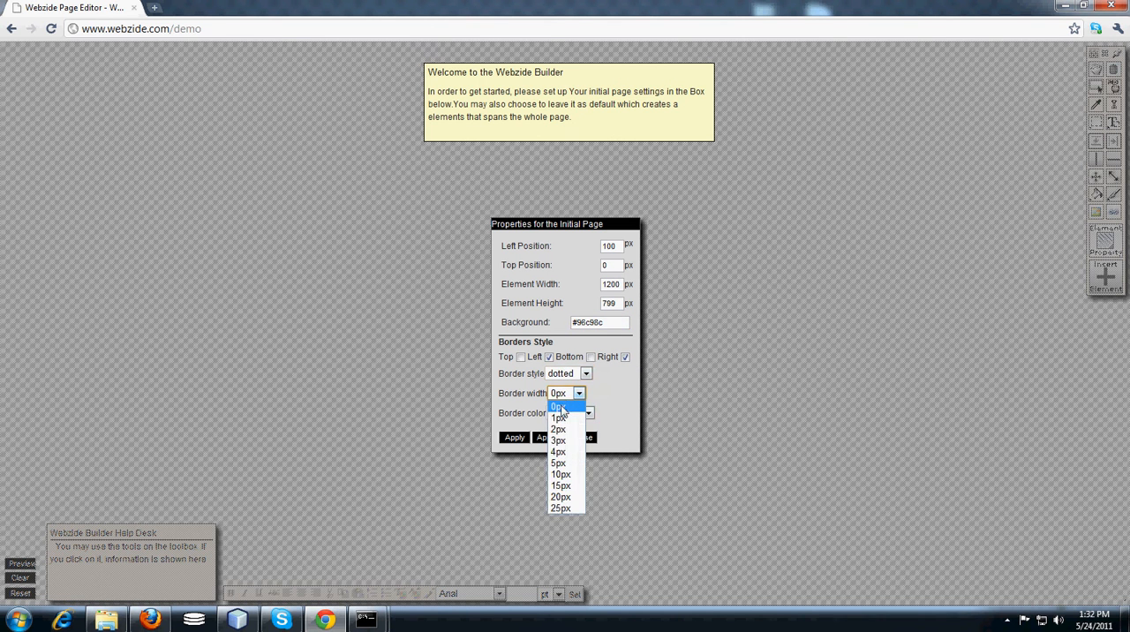
{"action": "left_click", "coordinate": [563, 485]}
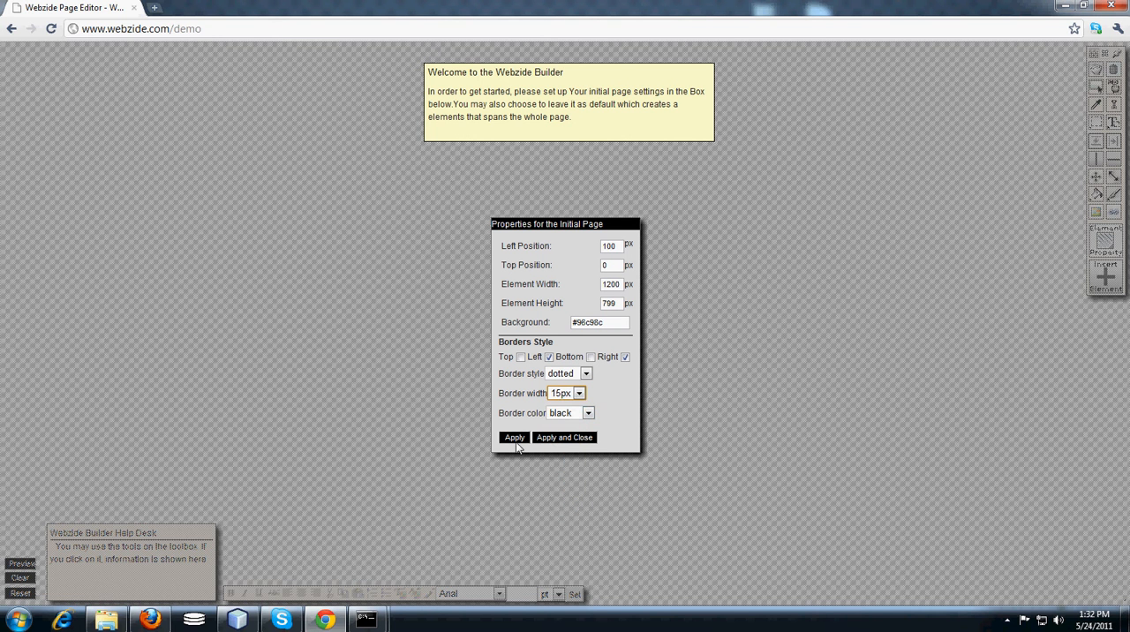
{"action": "left_click", "coordinate": [566, 442]}
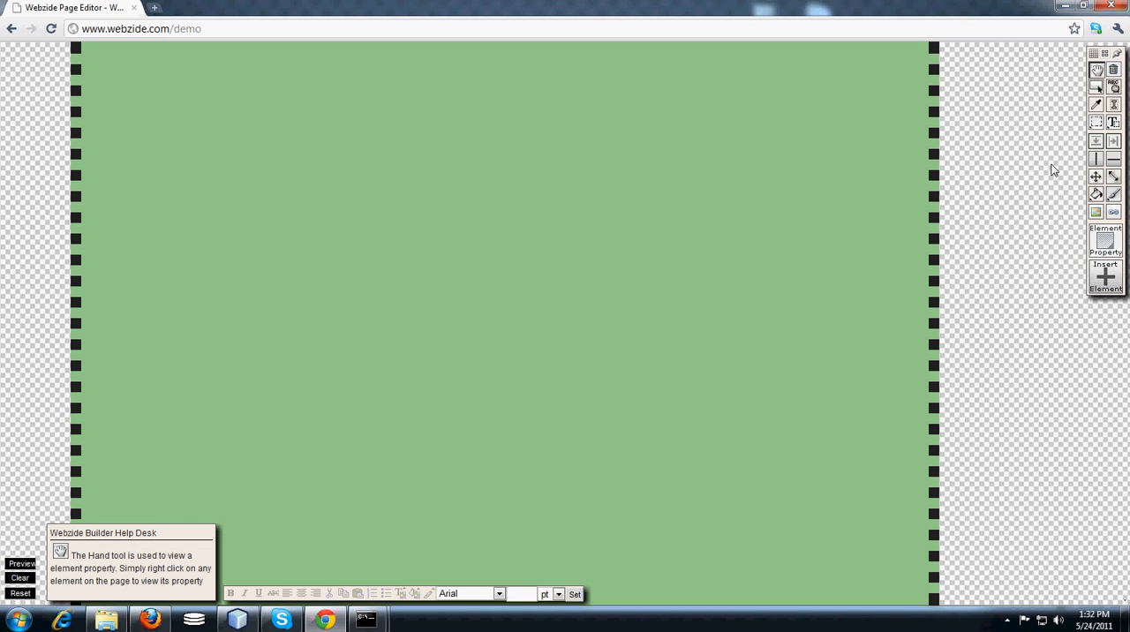
View the green page element's properties with the Hand tool, then dismiss the read-out.
{"action": "left_click", "coordinate": [1097, 74]}
{"action": "right_click", "coordinate": [500, 123]}
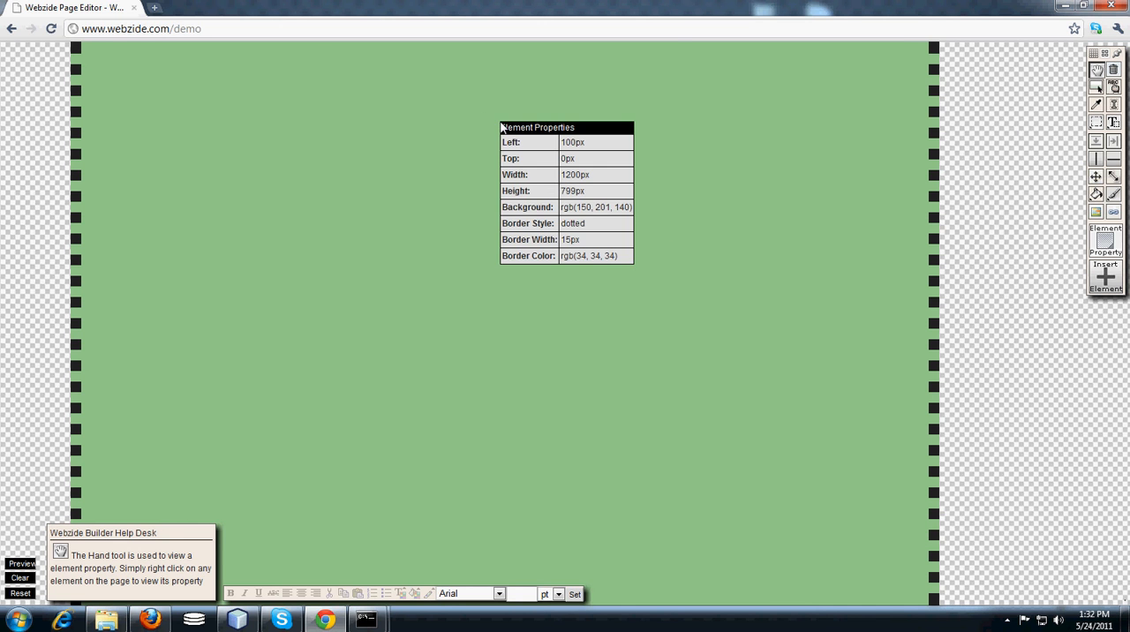
{"action": "right_click", "coordinate": [500, 177]}
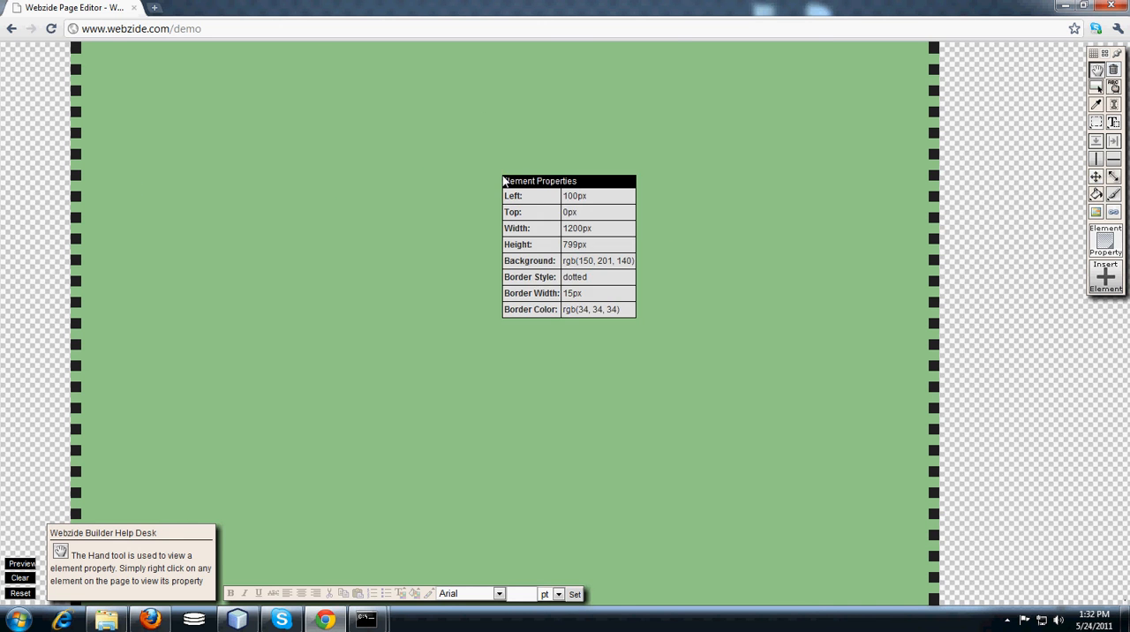
{"action": "right_click", "coordinate": [679, 128]}
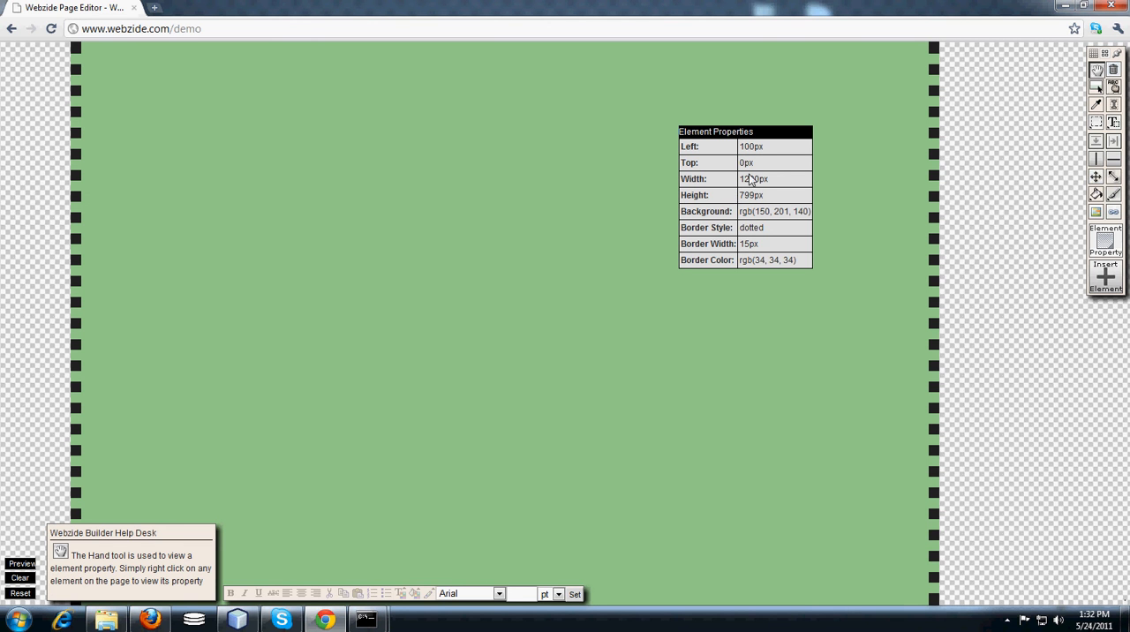
{"action": "left_click", "coordinate": [705, 176]}
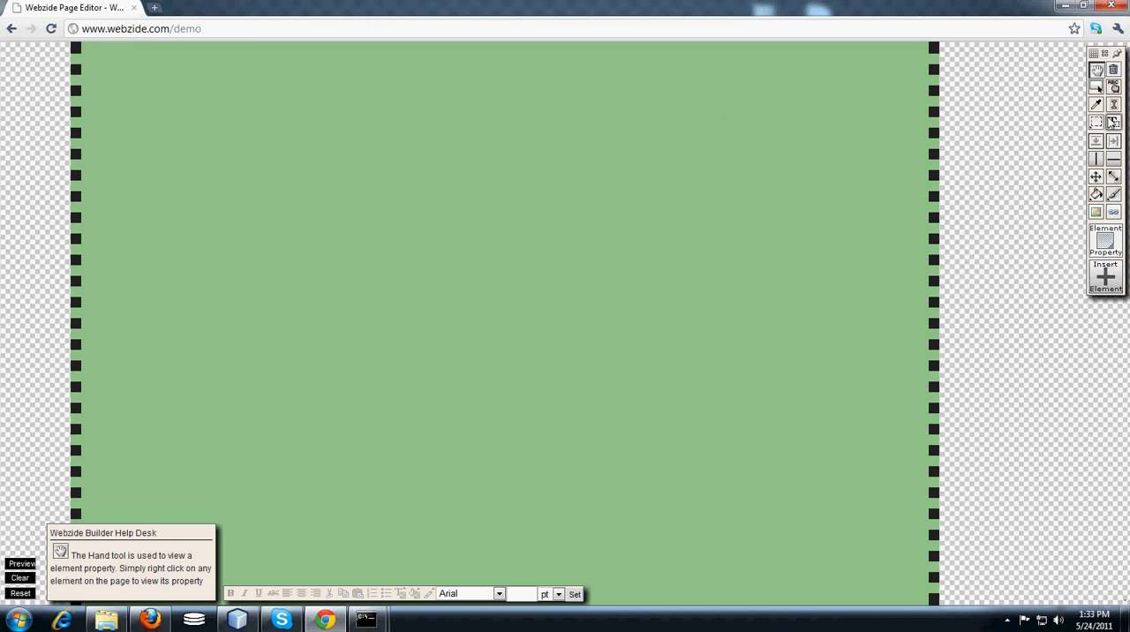
Draw two content boxes near the page's top: a nearly square one on the left and a wider one to its right.
{"action": "left_click", "coordinate": [1096, 123]}
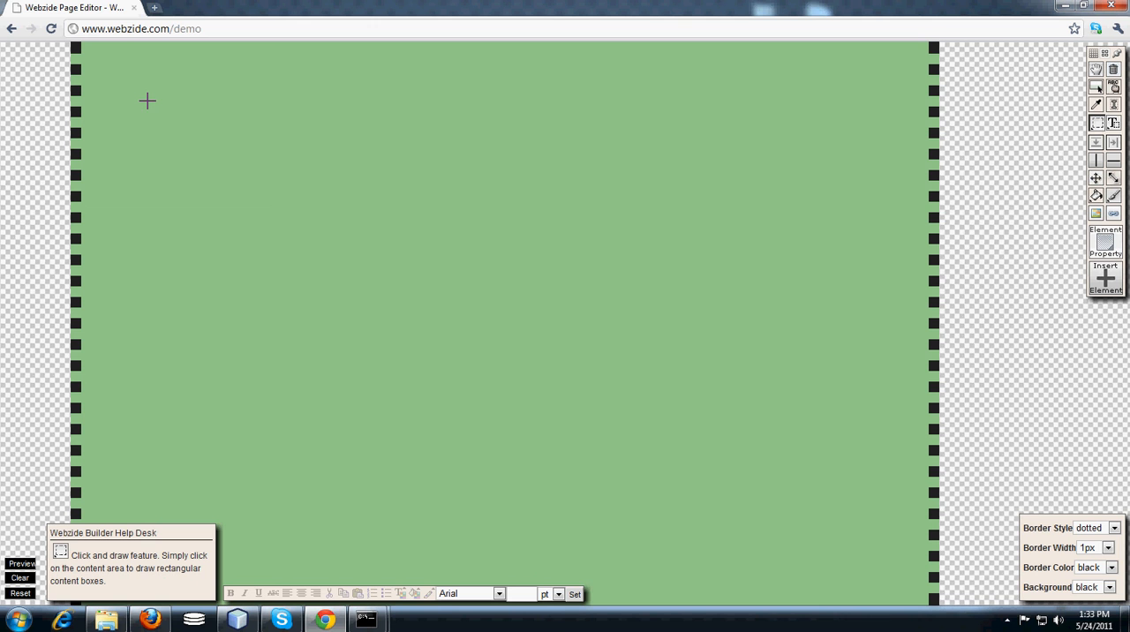
{"action": "mouse_move", "coordinate": [158, 100]}
{"action": "left_mouse_down"}
{"action": "mouse_move", "coordinate": [171, 136]}
{"action": "mouse_move", "coordinate": [332, 253]}
{"action": "left_mouse_up"}
{"action": "mouse_move", "coordinate": [441, 114]}
{"action": "left_mouse_down"}
{"action": "mouse_move", "coordinate": [636, 238]}
{"action": "mouse_move", "coordinate": [727, 208]}
{"action": "mouse_move", "coordinate": [765, 210]}
{"action": "left_mouse_up"}
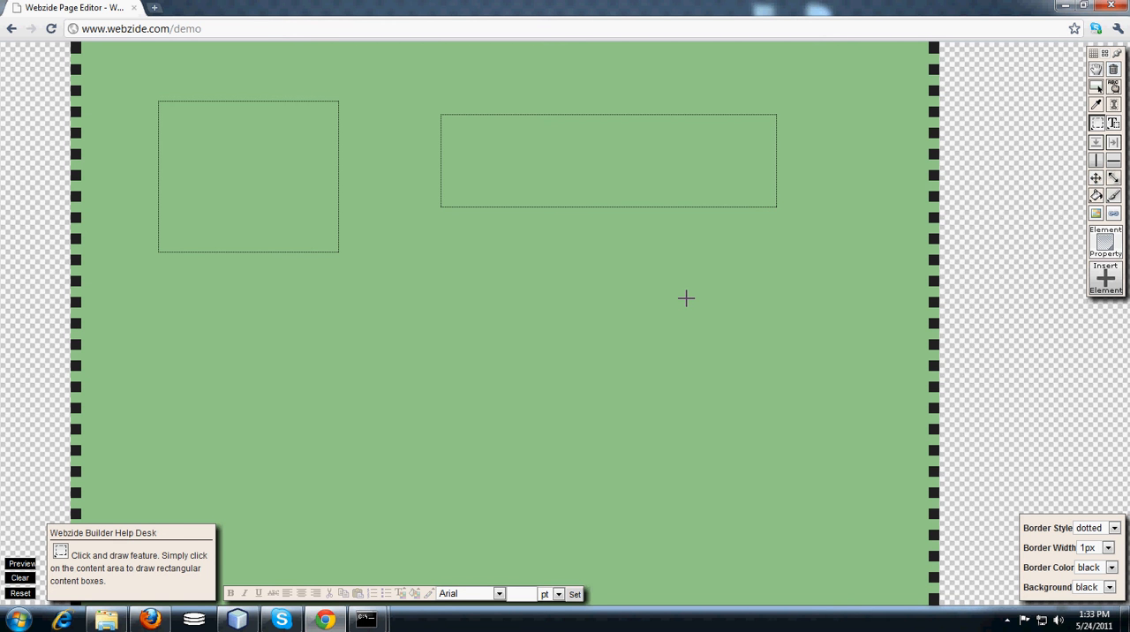
Fill the wide content box with the dusty pink colour #b376a0.
{"action": "left_click", "coordinate": [1096, 195]}
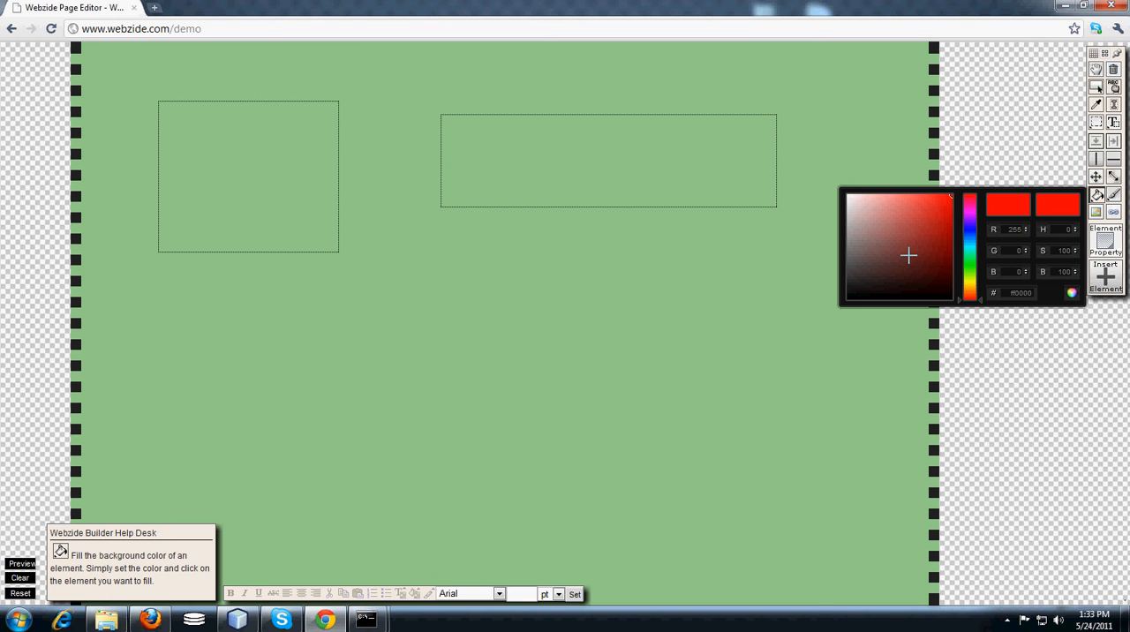
{"action": "left_click_drag", "start_coordinate": [974, 240], "coordinate": [975, 207]}
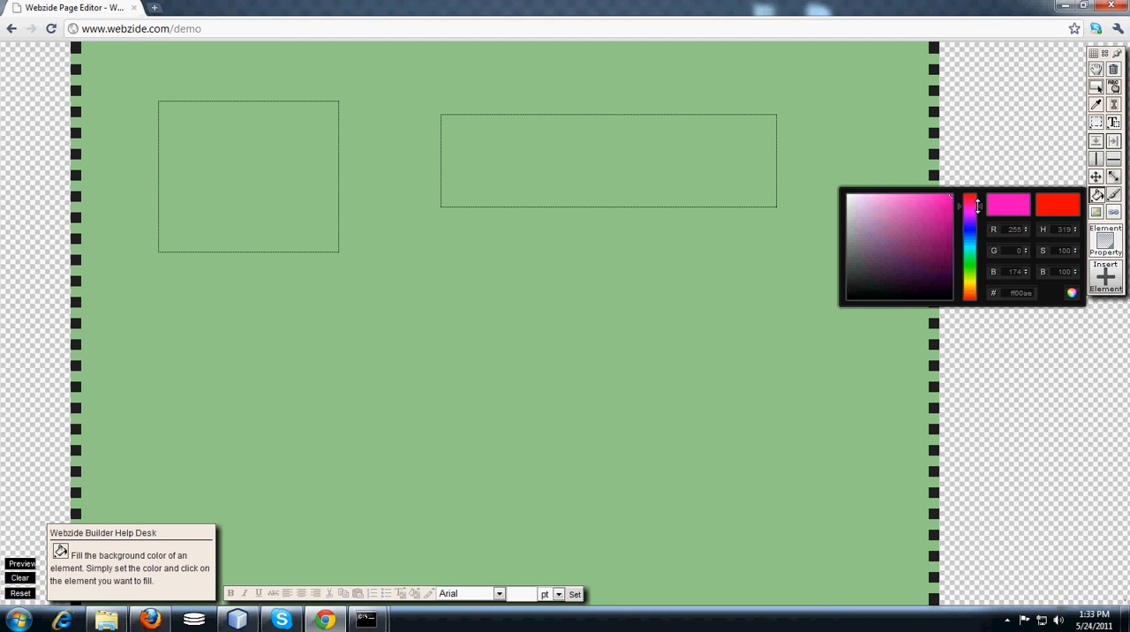
{"action": "left_click", "coordinate": [883, 226]}
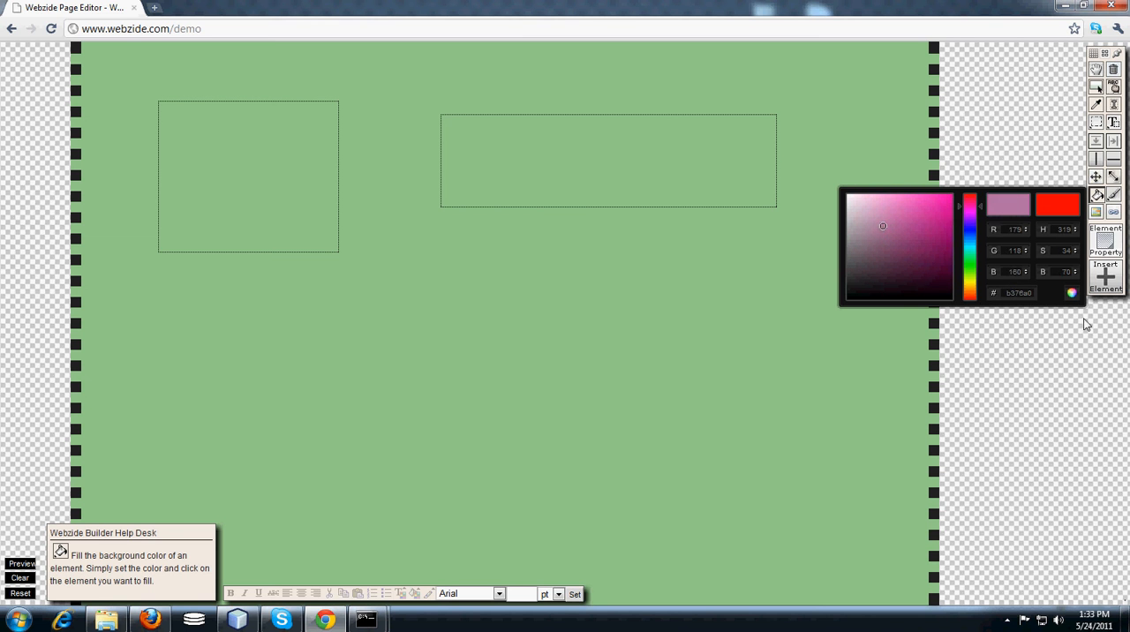
{"action": "left_click", "coordinate": [1071, 293]}
{"action": "left_click", "coordinate": [612, 170]}
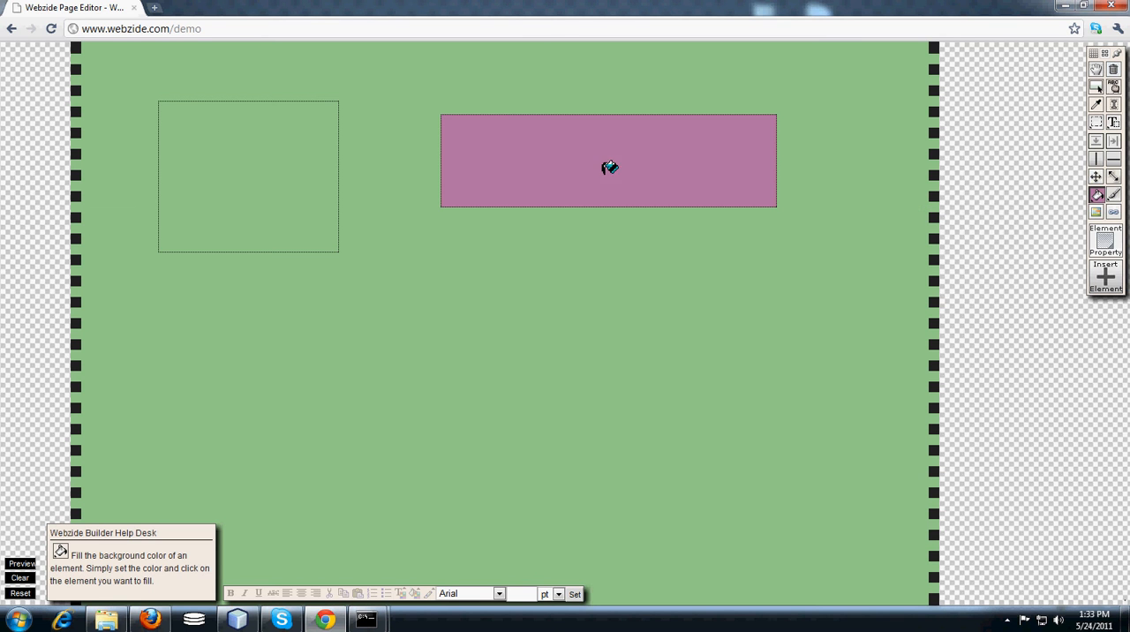
Fill the nearly square content box with the slate blue colour #607285.
{"action": "left_click", "coordinate": [1097, 194]}
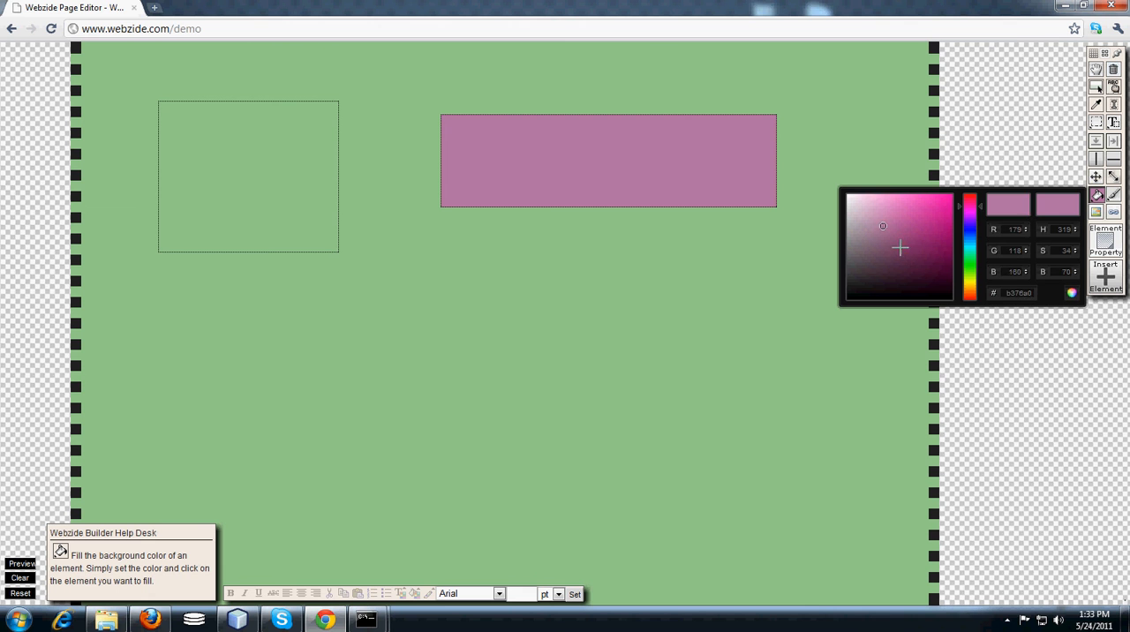
{"action": "left_click", "coordinate": [869, 193]}
{"action": "left_click", "coordinate": [917, 262]}
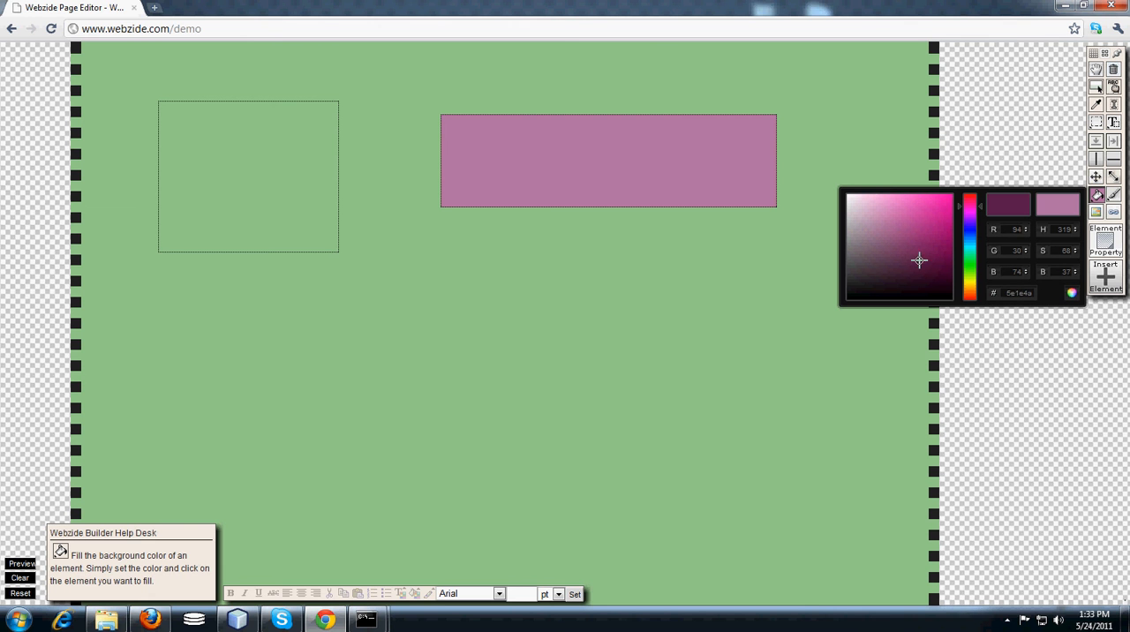
{"action": "left_click", "coordinate": [968, 220]}
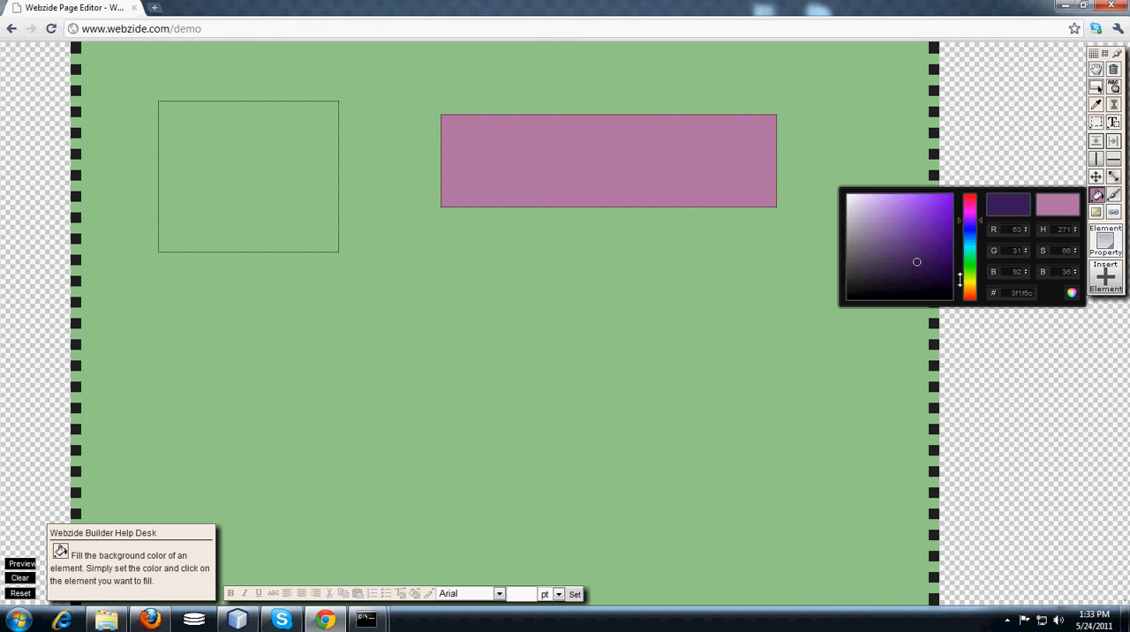
{"action": "left_click", "coordinate": [969, 268]}
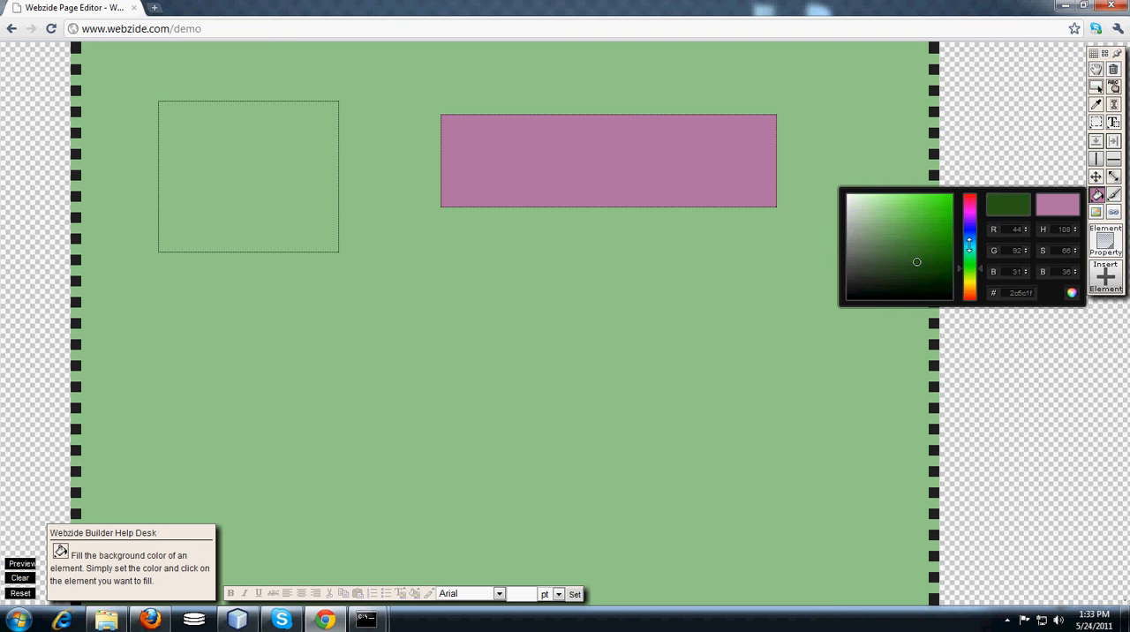
{"action": "left_click", "coordinate": [969, 239]}
{"action": "left_click", "coordinate": [889, 241]}
{"action": "left_click", "coordinate": [877, 245]}
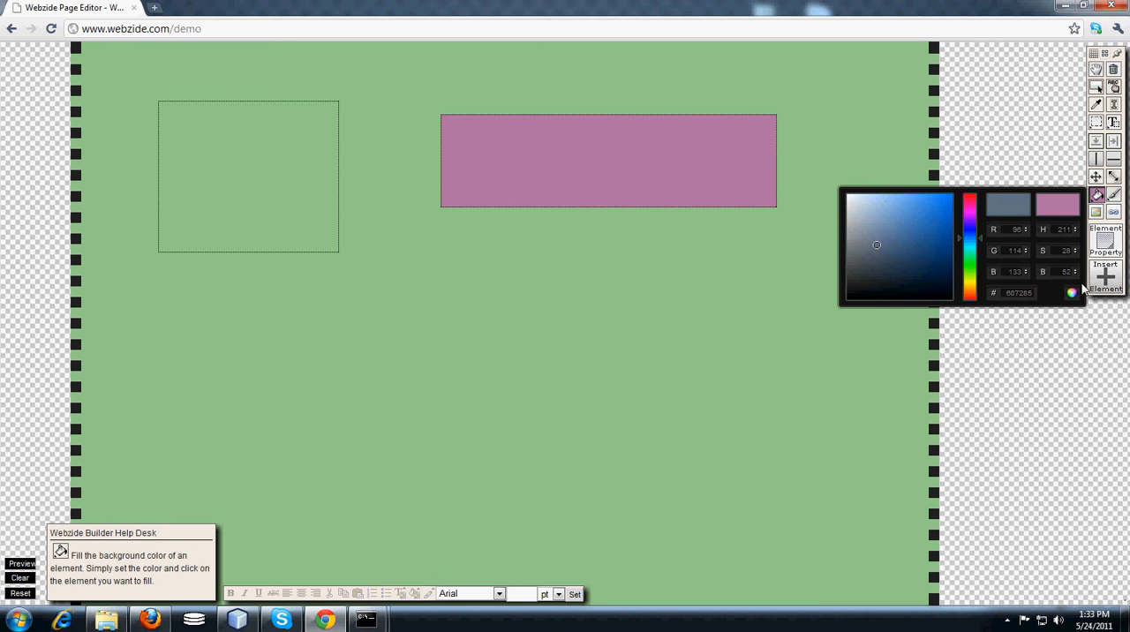
{"action": "left_click", "coordinate": [1074, 294]}
{"action": "left_click", "coordinate": [1097, 198]}
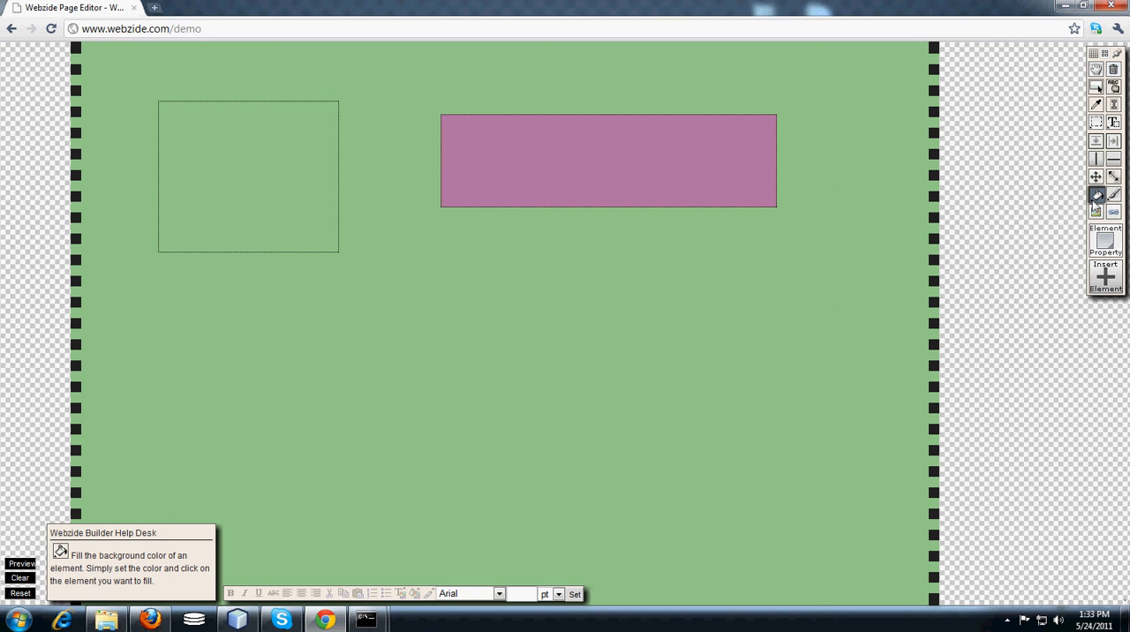
{"action": "left_click", "coordinate": [254, 148]}
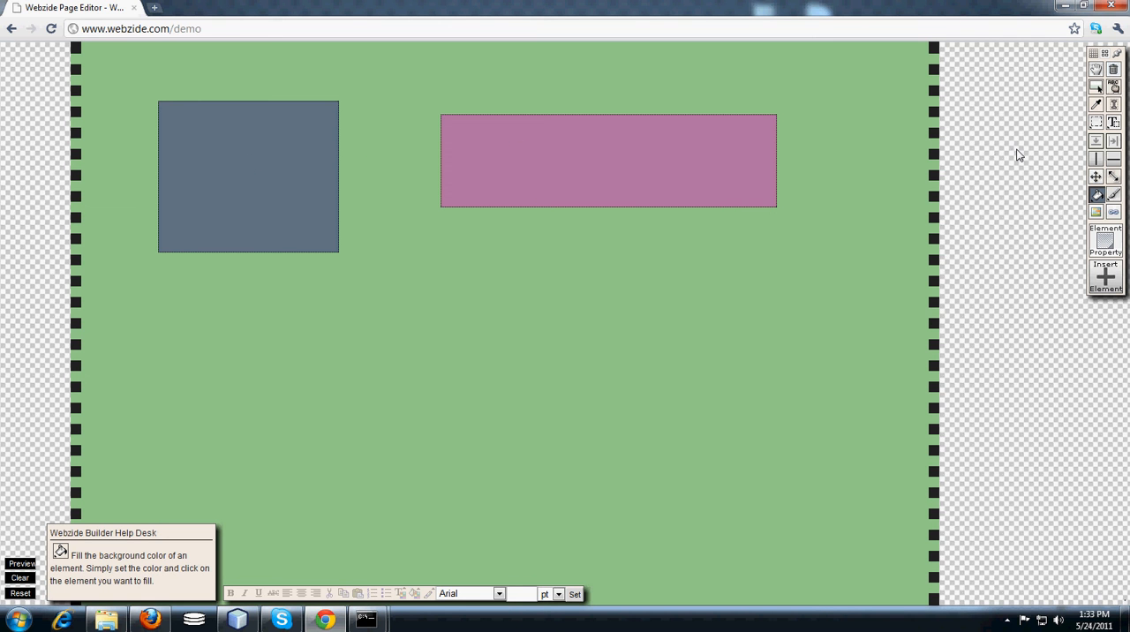
Create a vertical-curtain division below the pink box, with green border, yellow background and curtain size 90.
{"action": "left_click", "coordinate": [1098, 143]}
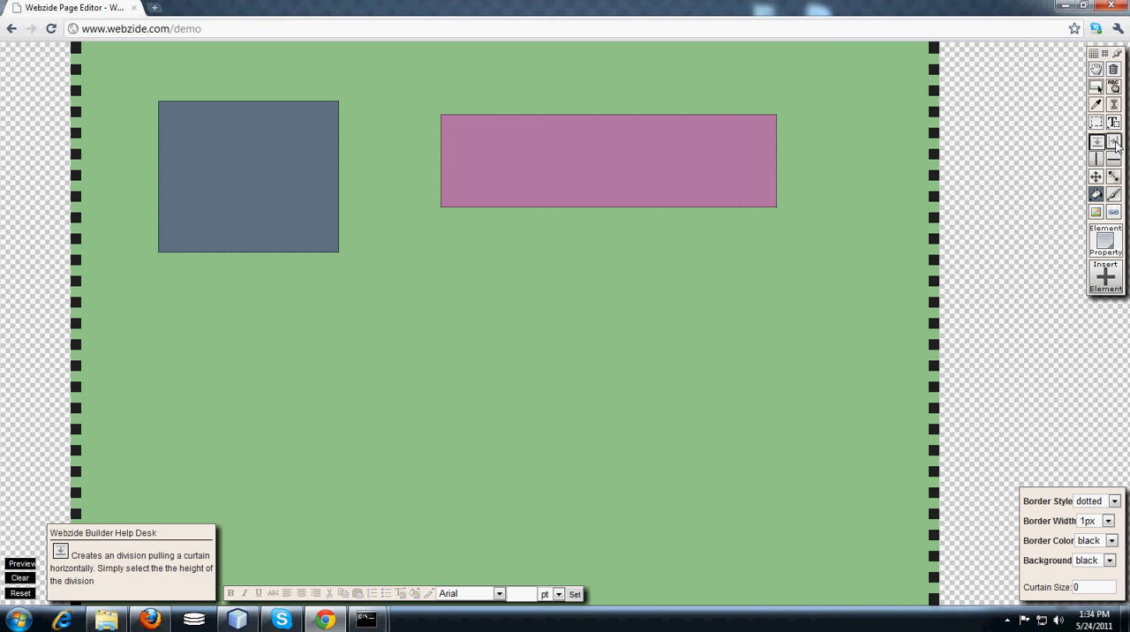
{"action": "left_click", "coordinate": [1114, 143]}
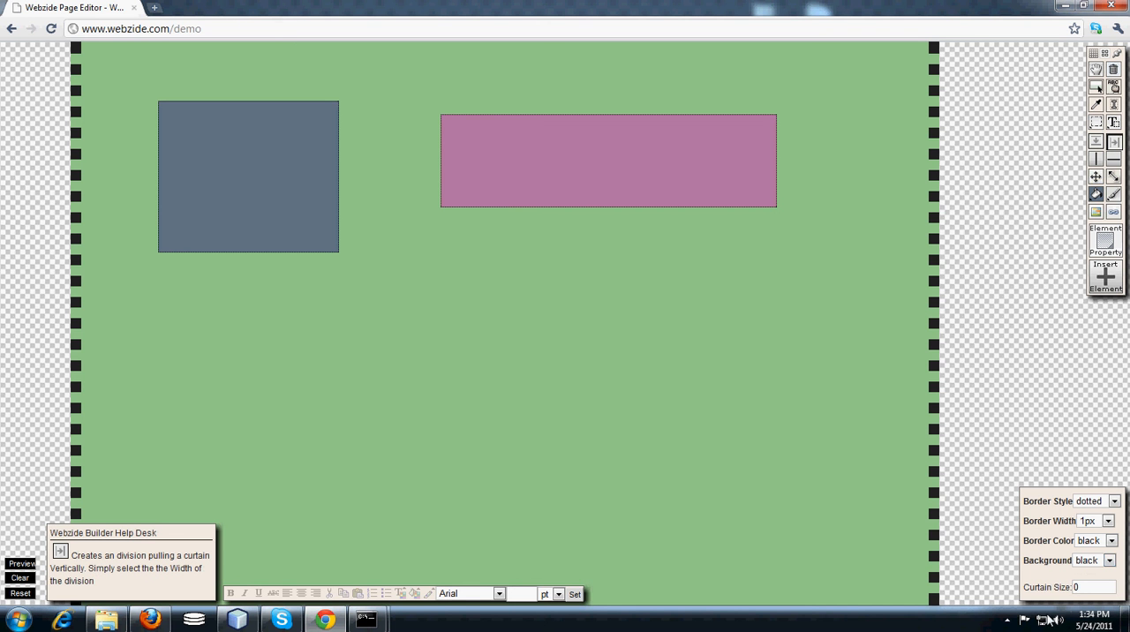
{"action": "left_click", "coordinate": [1091, 544]}
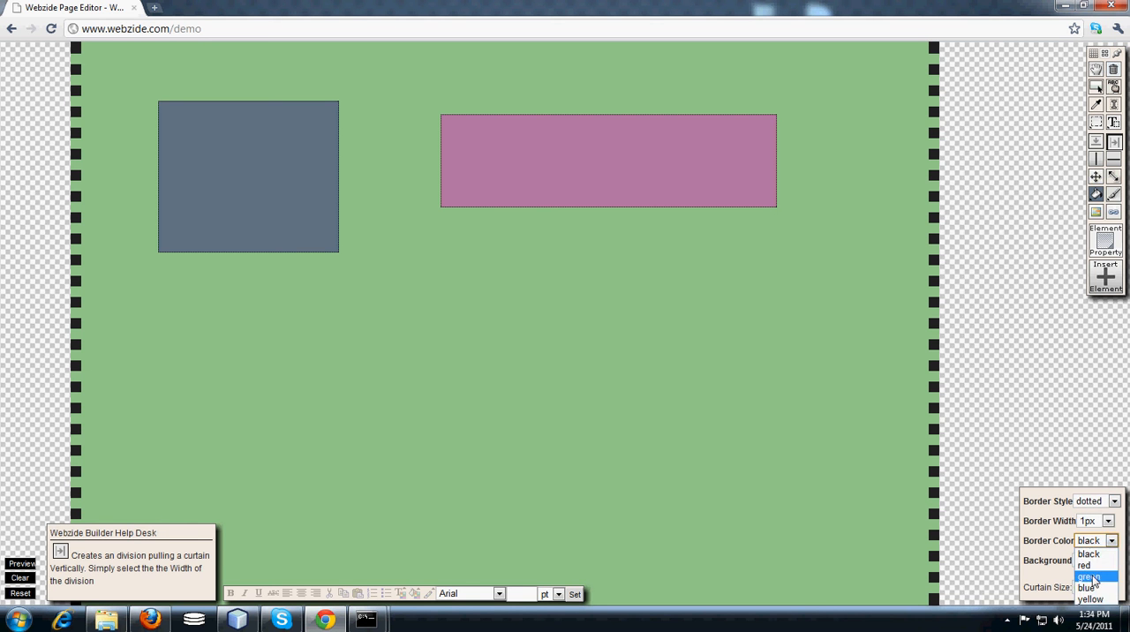
{"action": "left_click", "coordinate": [1093, 578]}
{"action": "left_click", "coordinate": [1094, 561]}
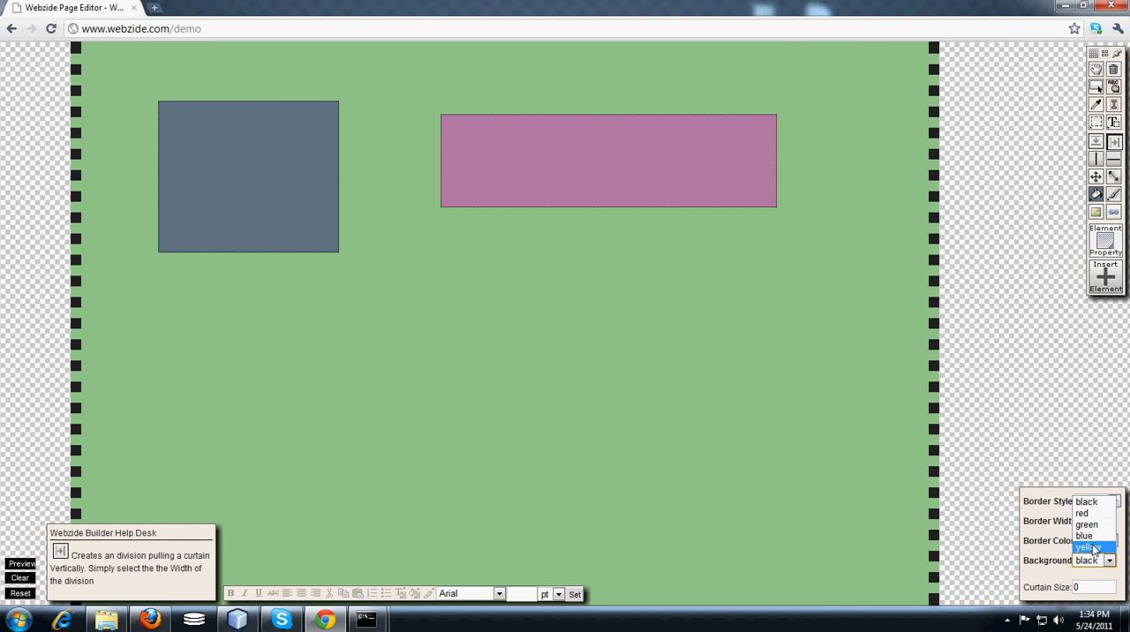
{"action": "left_click", "coordinate": [1094, 548]}
{"action": "left_click", "coordinate": [1088, 586]}
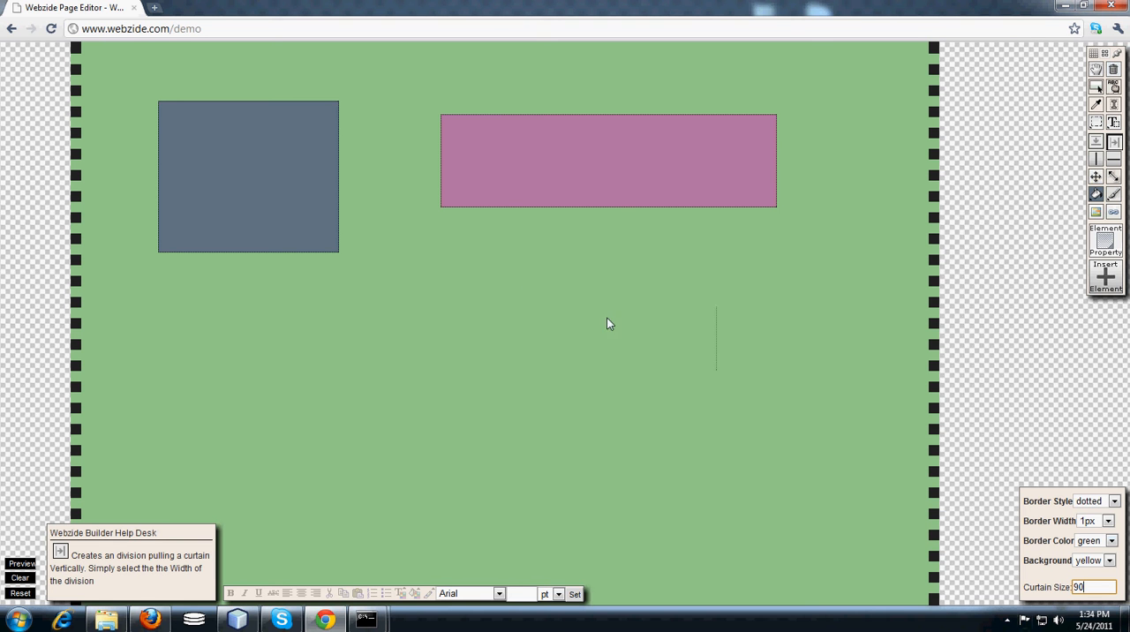
{"action": "left_click_drag", "start_coordinate": [429, 317], "coordinate": [717, 316]}
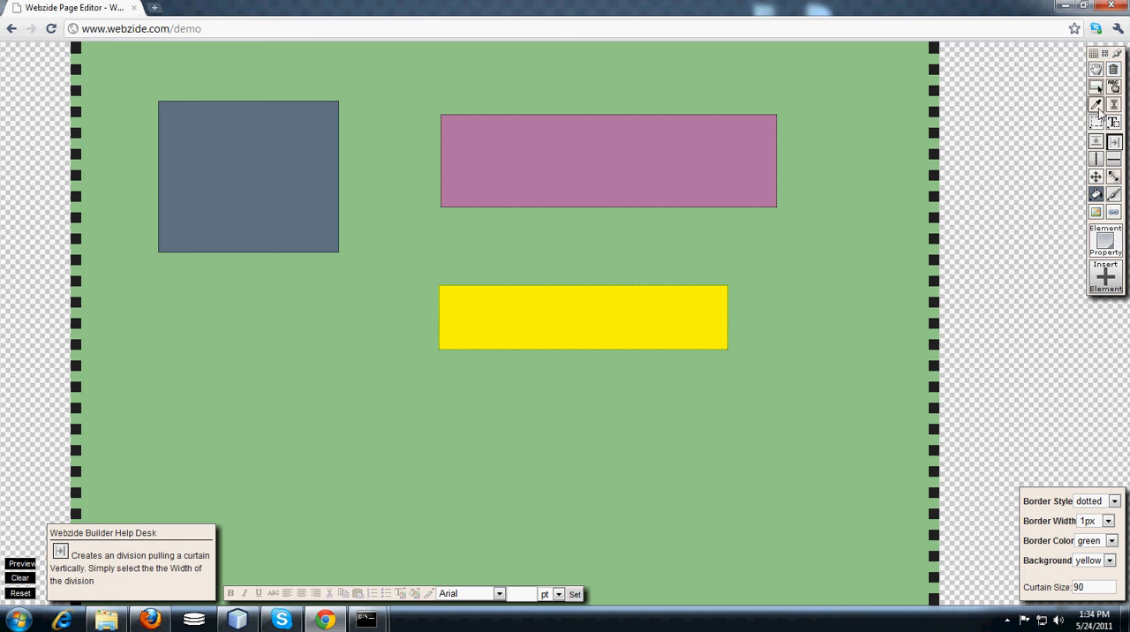
Rearrange the boxes: slate blue to the page's lower right, pink to the upper left, yellow overlapping the pink box's lower right corner.
{"action": "left_click", "coordinate": [1096, 178]}
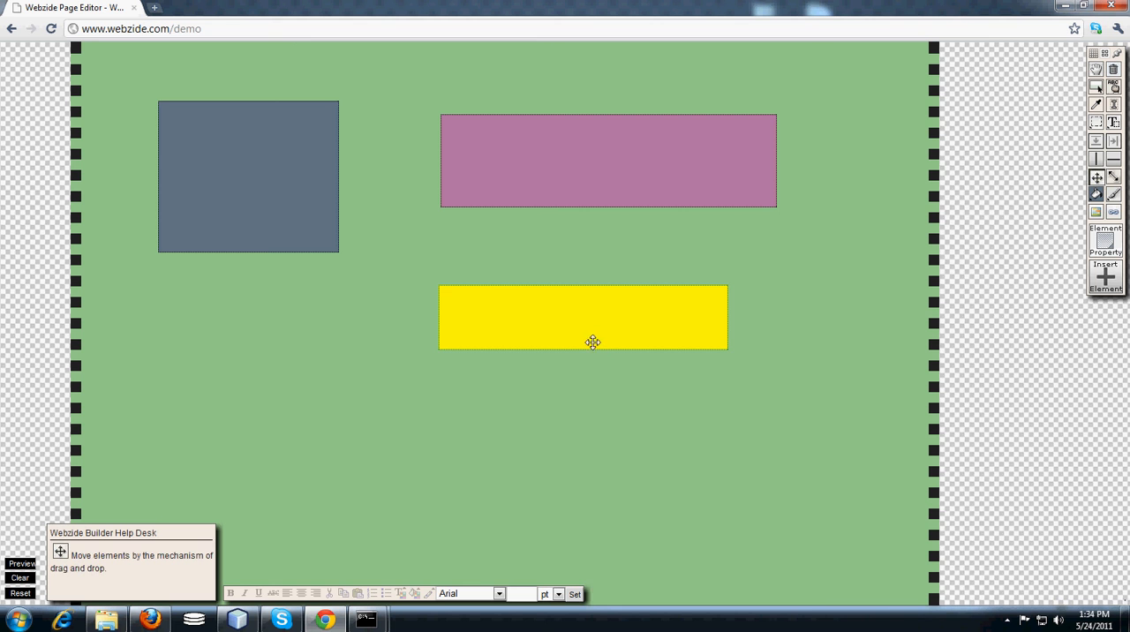
{"action": "left_click_drag", "start_coordinate": [588, 327], "coordinate": [302, 423]}
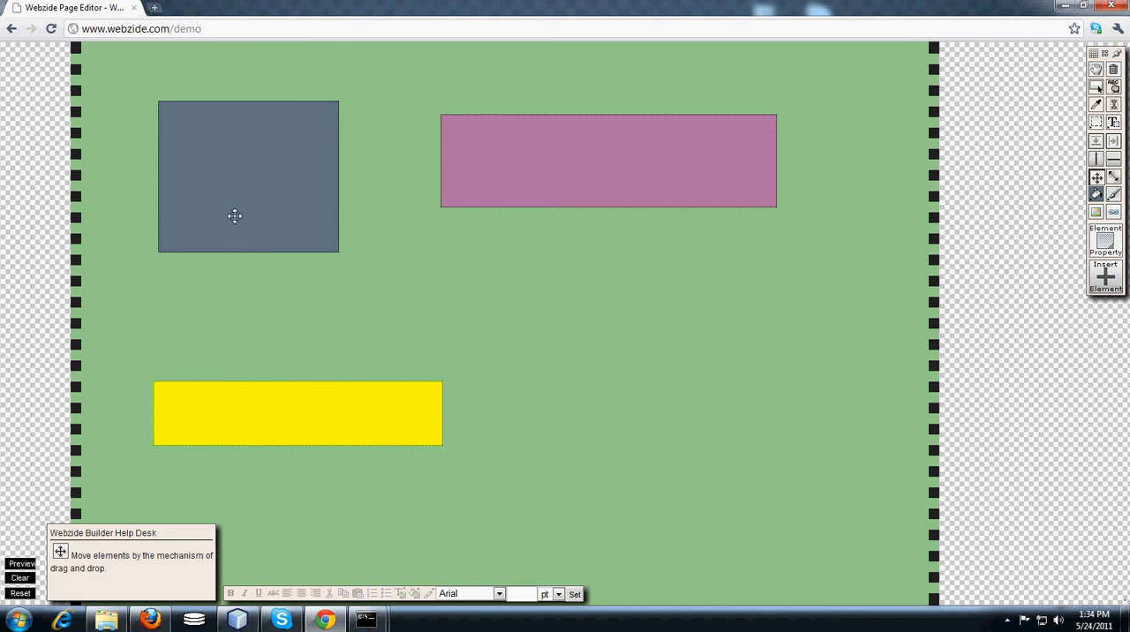
{"action": "left_click_drag", "start_coordinate": [232, 215], "coordinate": [736, 454]}
{"action": "left_click_drag", "start_coordinate": [530, 159], "coordinate": [207, 119]}
{"action": "left_click_drag", "start_coordinate": [288, 410], "coordinate": [462, 158]}
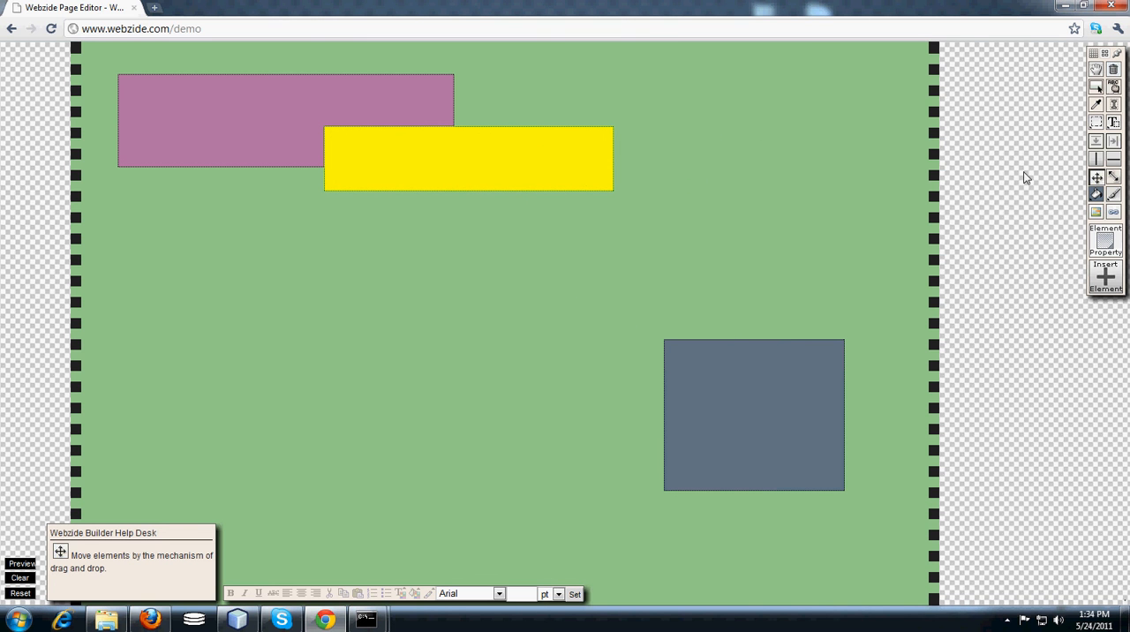
Delete the slate blue, yellow and pink boxes from the page, confirming each deletion.
{"action": "left_click", "coordinate": [1114, 73]}
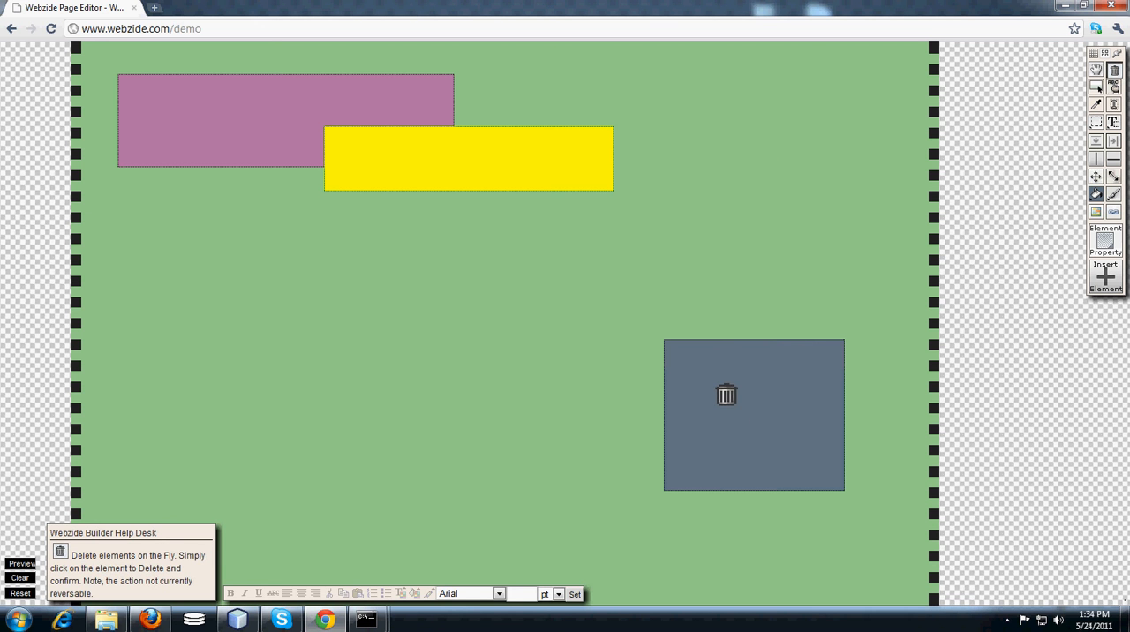
{"action": "left_click", "coordinate": [712, 376]}
{"action": "left_click", "coordinate": [550, 343]}
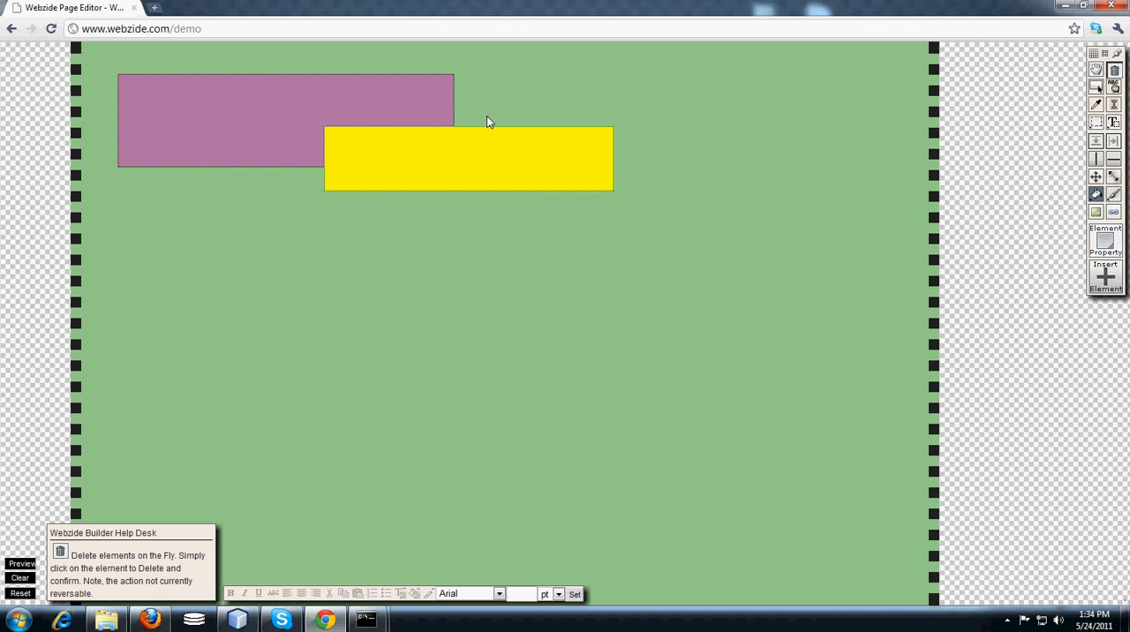
{"action": "left_click", "coordinate": [492, 163]}
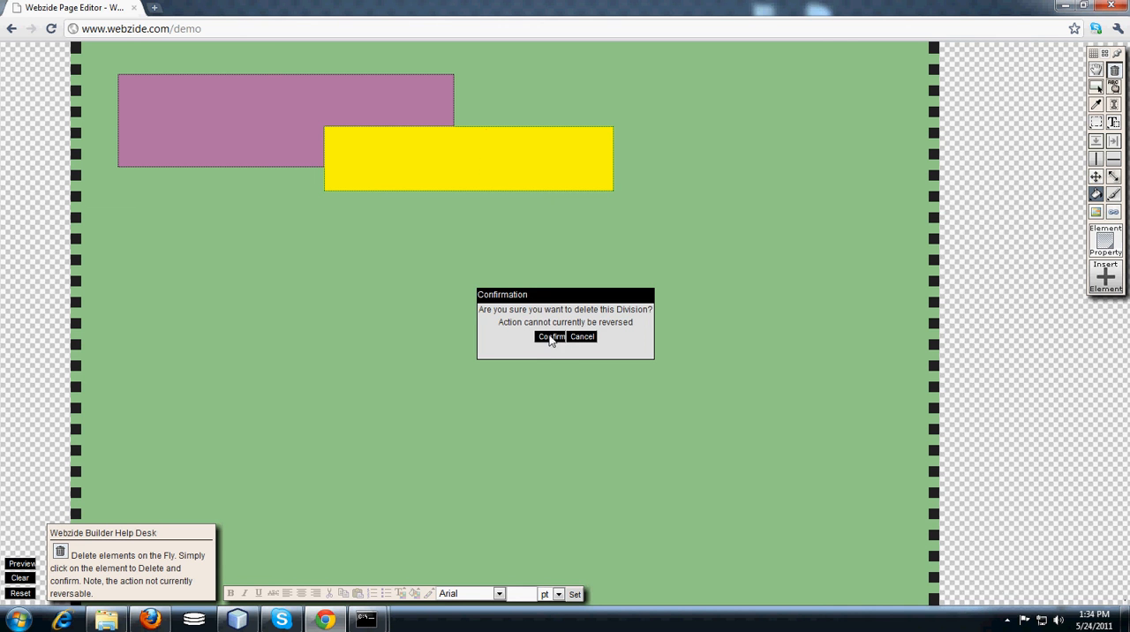
{"action": "left_click", "coordinate": [550, 343]}
{"action": "left_click", "coordinate": [399, 161]}
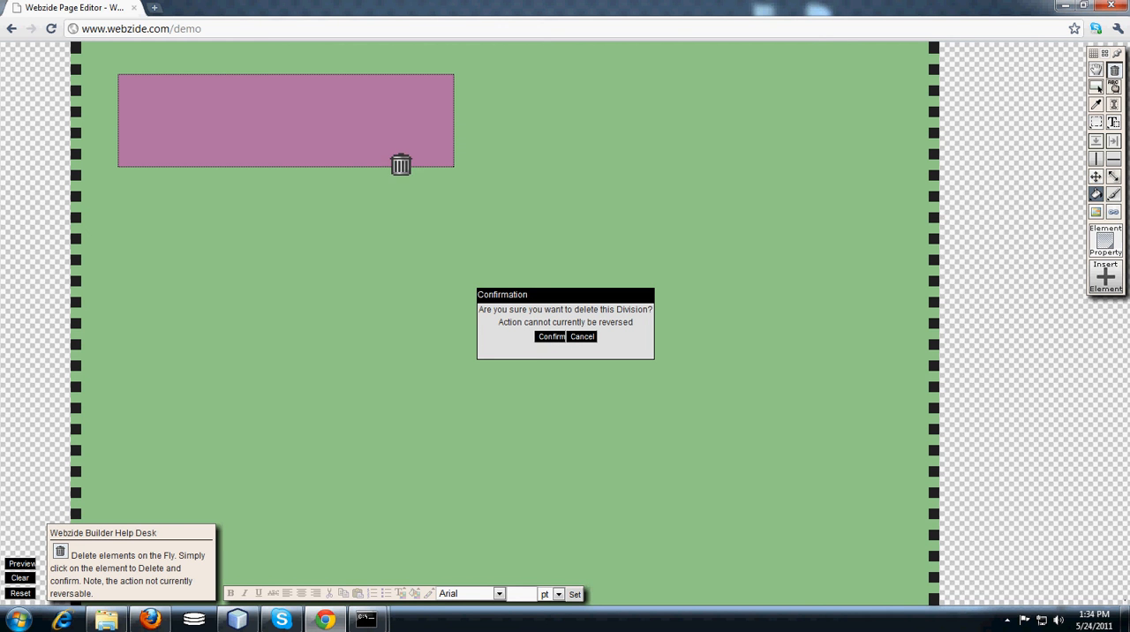
{"action": "left_click", "coordinate": [546, 341]}
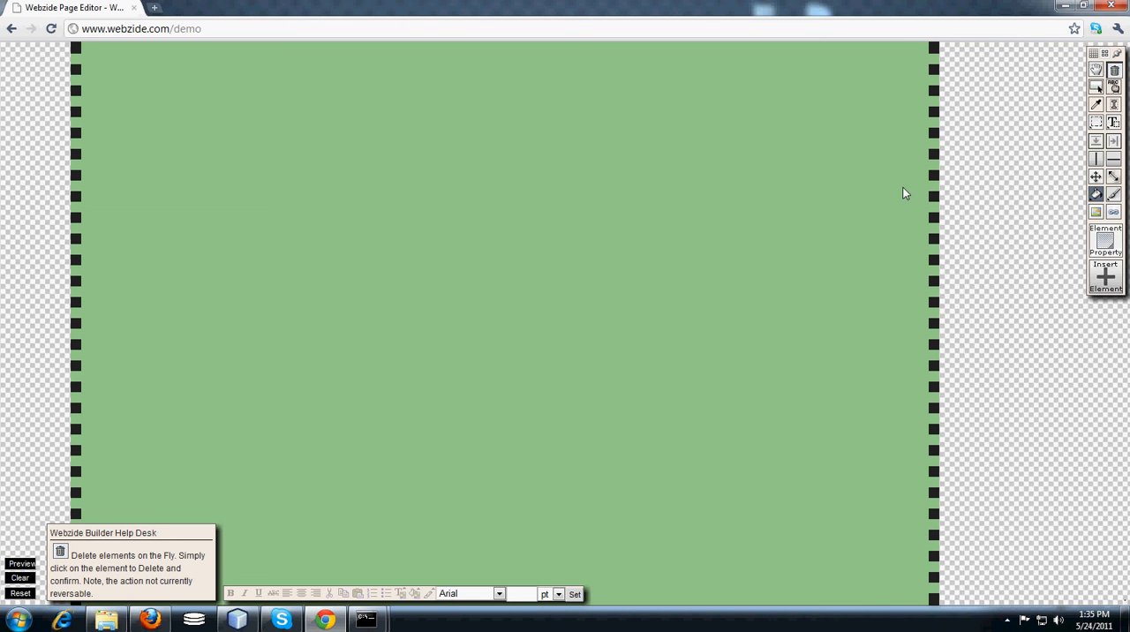
Prepare a horizontal split of the page with a solid border style for both the upper and lower sections.
{"action": "left_click", "coordinate": [1114, 163]}
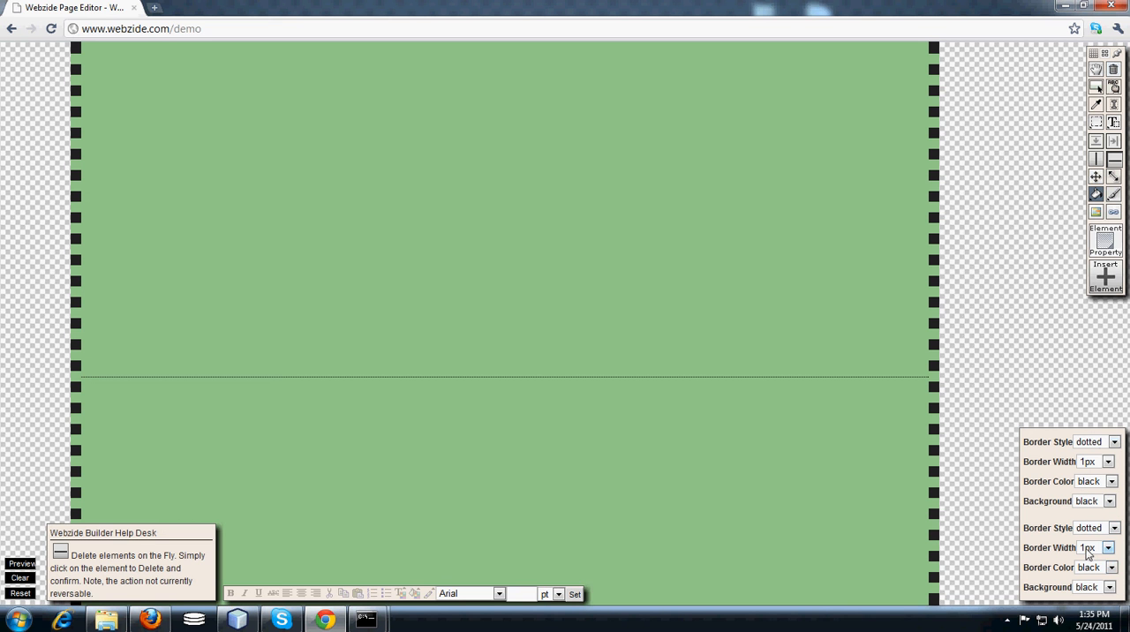
{"action": "left_click", "coordinate": [1099, 444]}
{"action": "left_click", "coordinate": [1087, 478]}
{"action": "left_click", "coordinate": [1096, 533]}
{"action": "left_click", "coordinate": [1088, 562]}
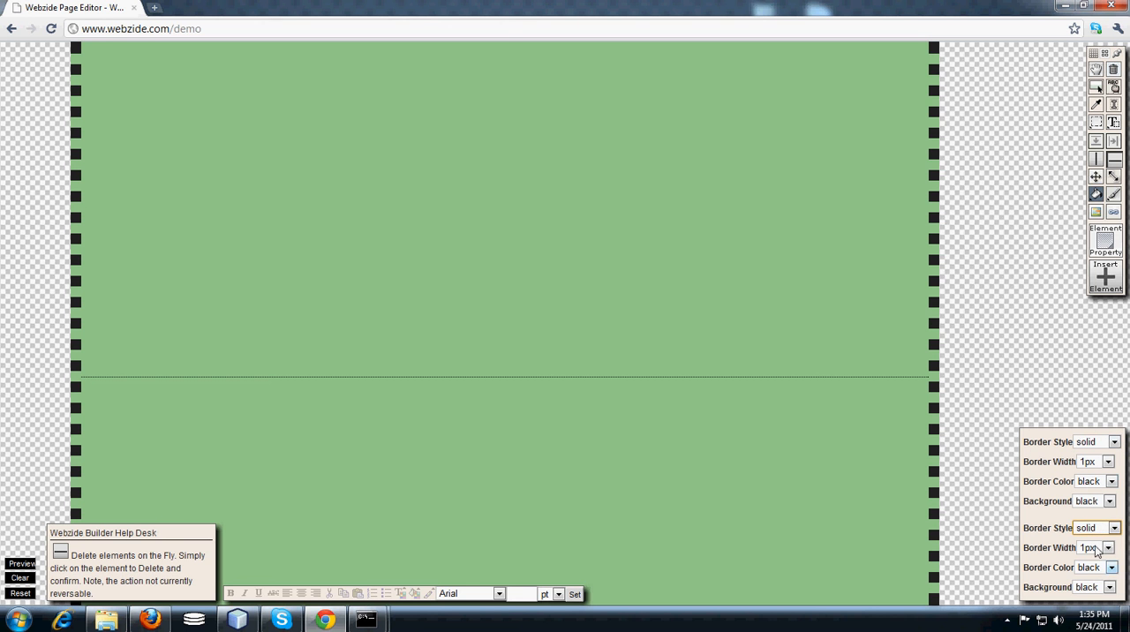
Set the split's background colours to red for the upper section and blue for the lower section.
{"action": "left_click", "coordinate": [1091, 502]}
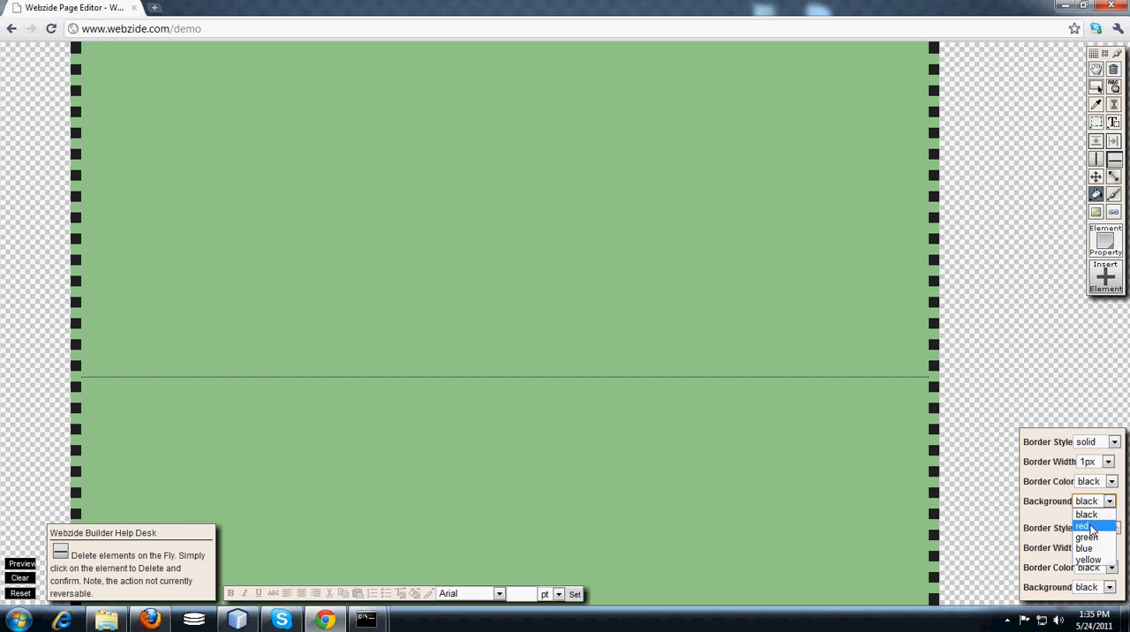
{"action": "left_click", "coordinate": [1091, 527]}
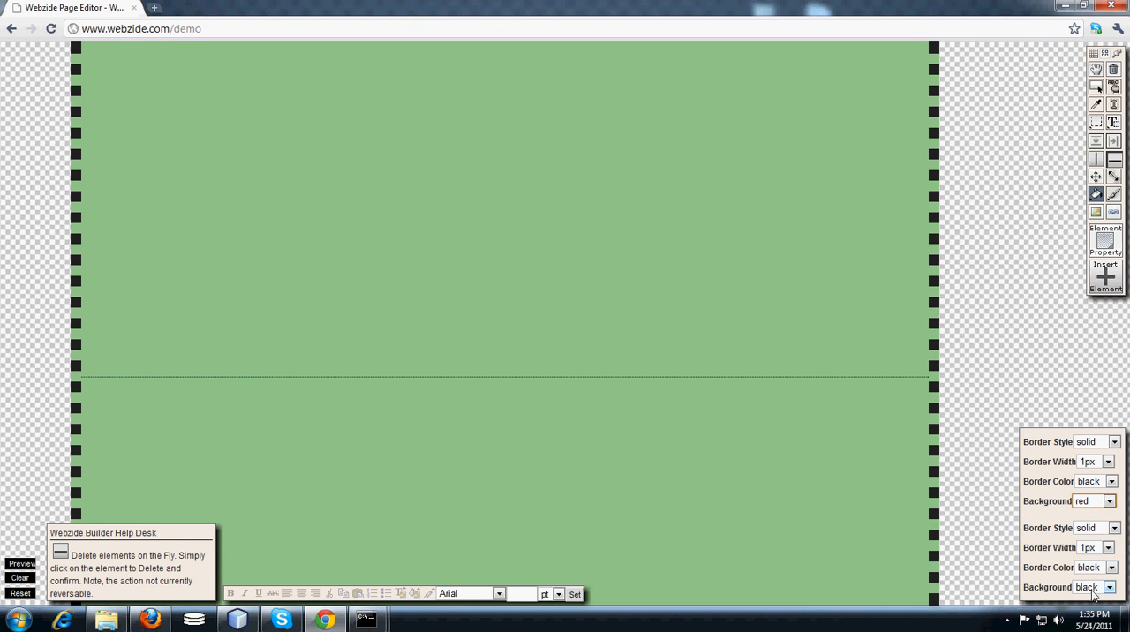
{"action": "left_click", "coordinate": [1094, 588]}
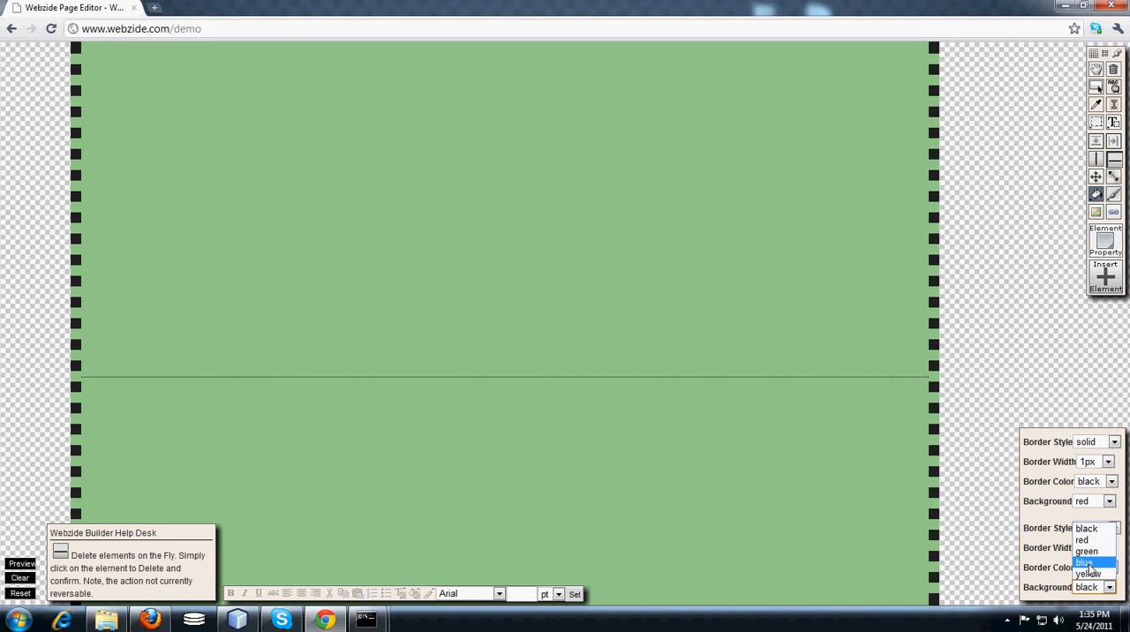
{"action": "left_click", "coordinate": [1090, 563]}
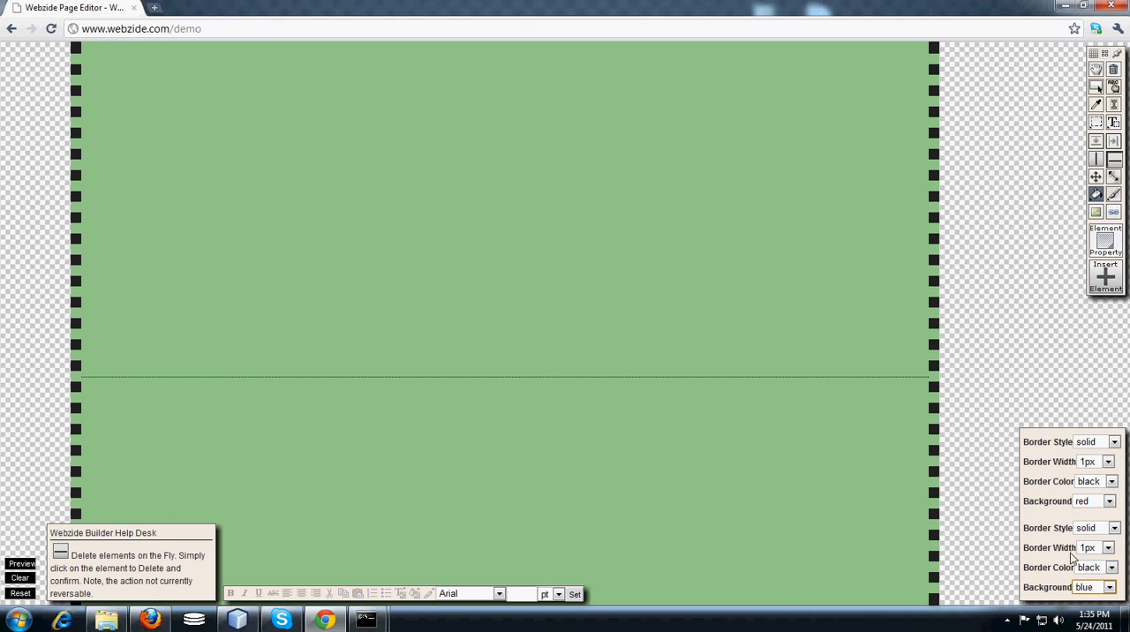
Set both sections' border width to 10px and split the page horizontally about a third of the way down.
{"action": "left_click", "coordinate": [1090, 552]}
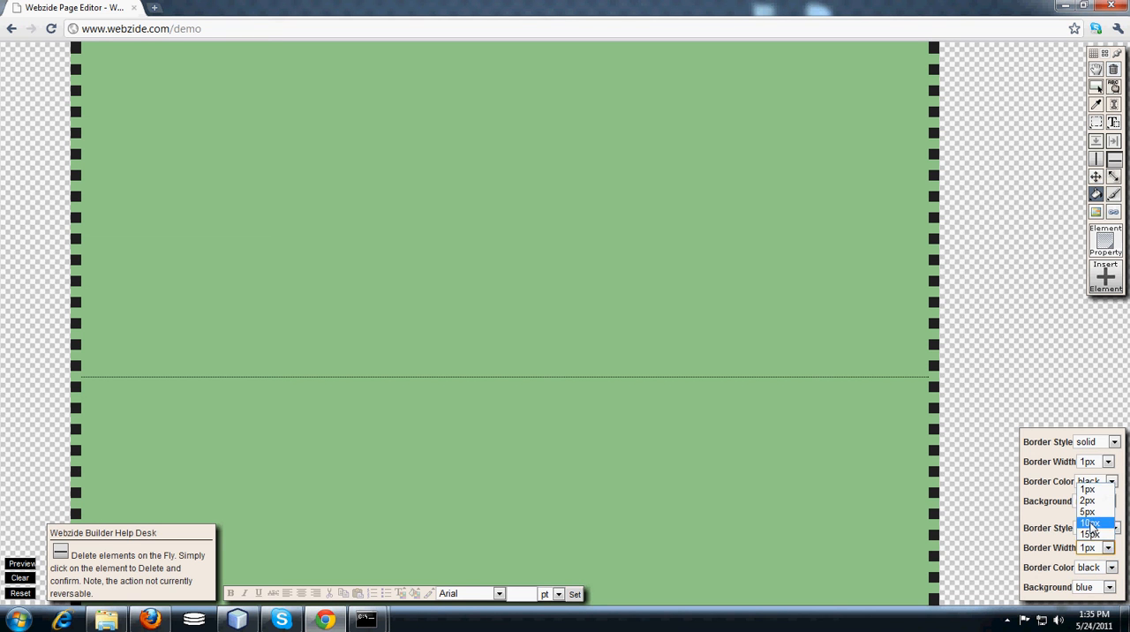
{"action": "left_click", "coordinate": [1090, 523]}
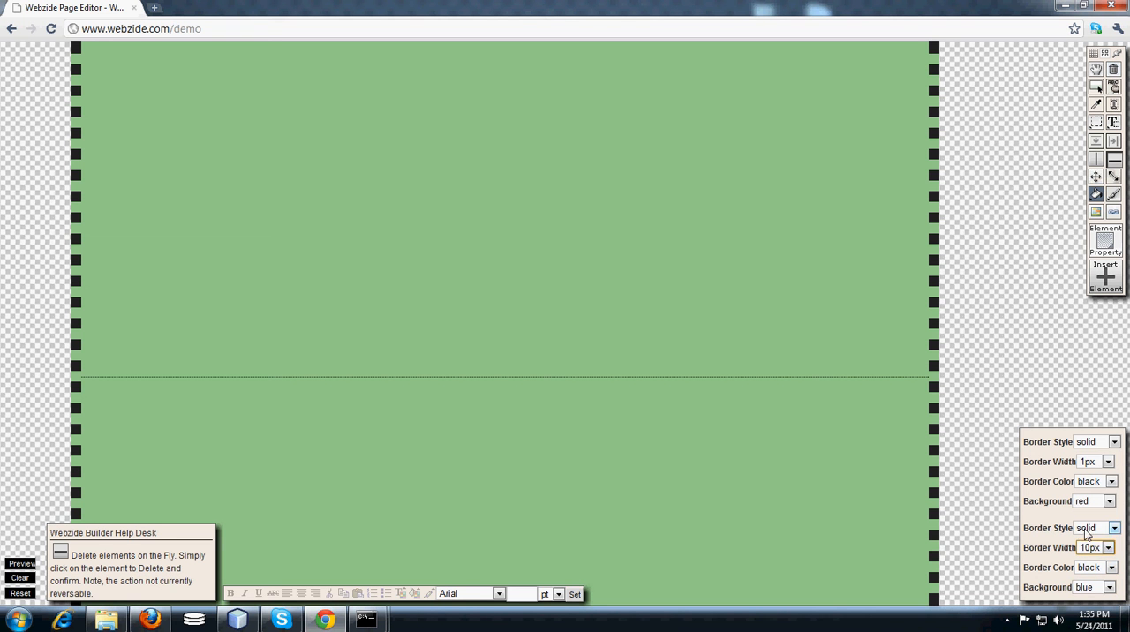
{"action": "left_click", "coordinate": [1092, 463]}
{"action": "left_click", "coordinate": [1092, 511]}
{"action": "left_click", "coordinate": [507, 231]}
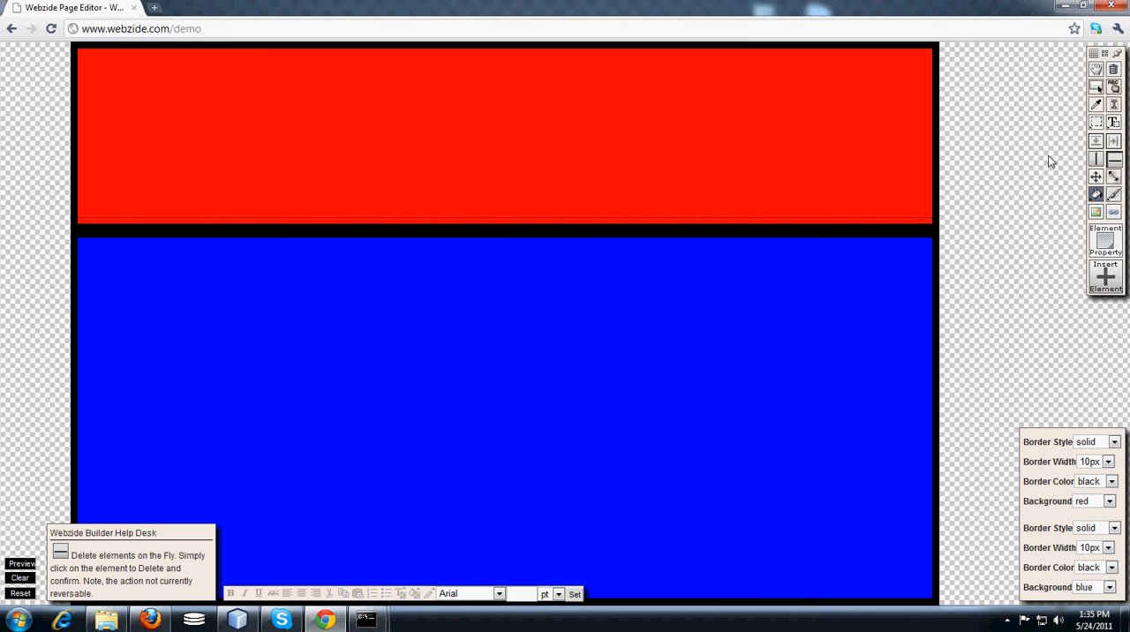
Draw a text box with a yellow background in the middle of the blue section.
{"action": "left_click", "coordinate": [1115, 123]}
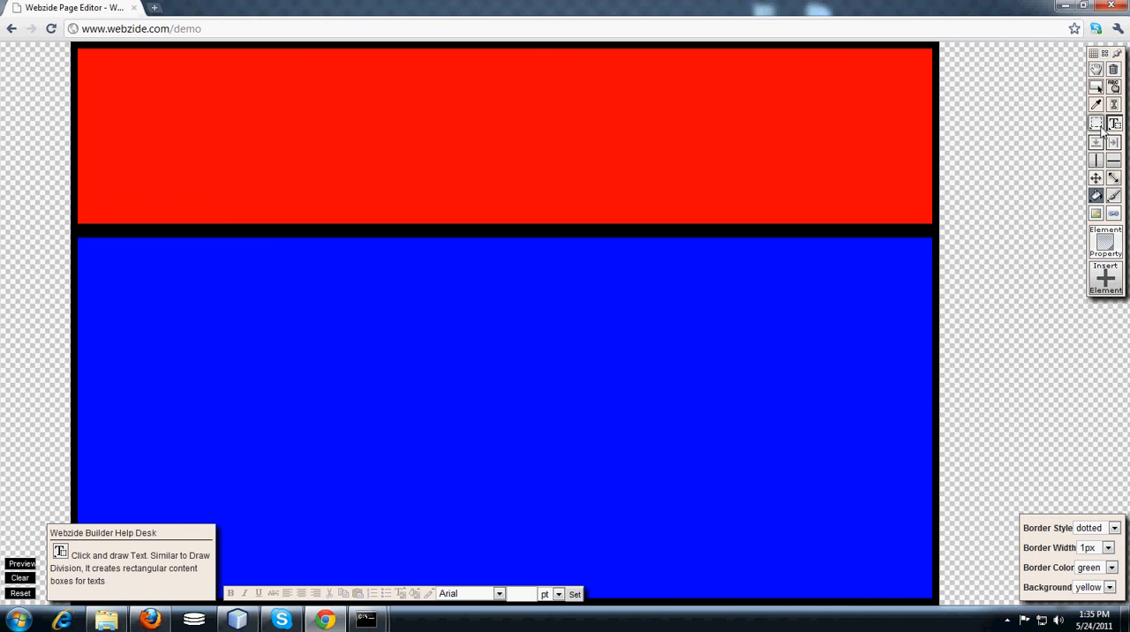
{"action": "mouse_move", "coordinate": [327, 295]}
{"action": "left_mouse_down"}
{"action": "mouse_move", "coordinate": [351, 330]}
{"action": "mouse_move", "coordinate": [633, 476]}
{"action": "left_mouse_up"}
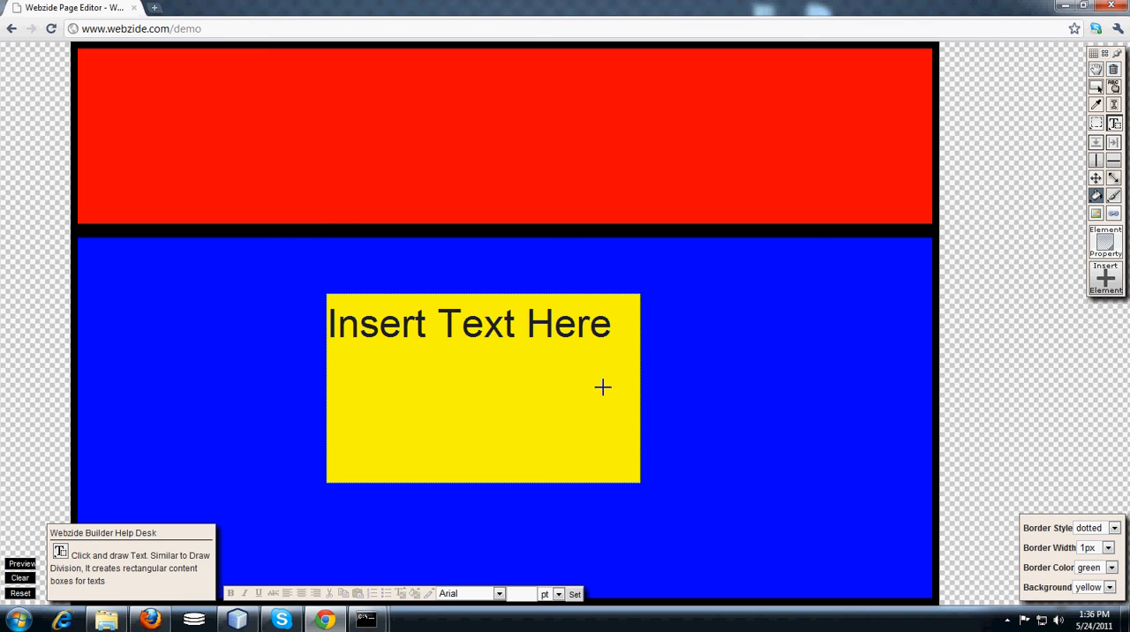
Make "Text He" in the yellow text box bold, italic and struck through, and right-align the line.
{"action": "left_click", "coordinate": [1114, 88]}
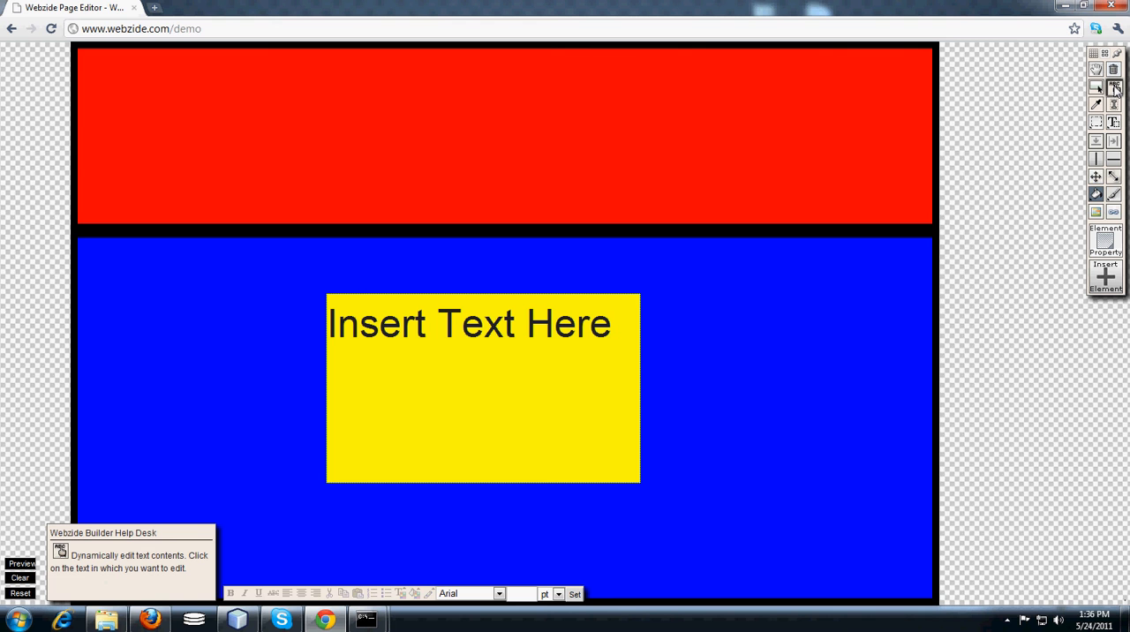
{"action": "left_click", "coordinate": [455, 330]}
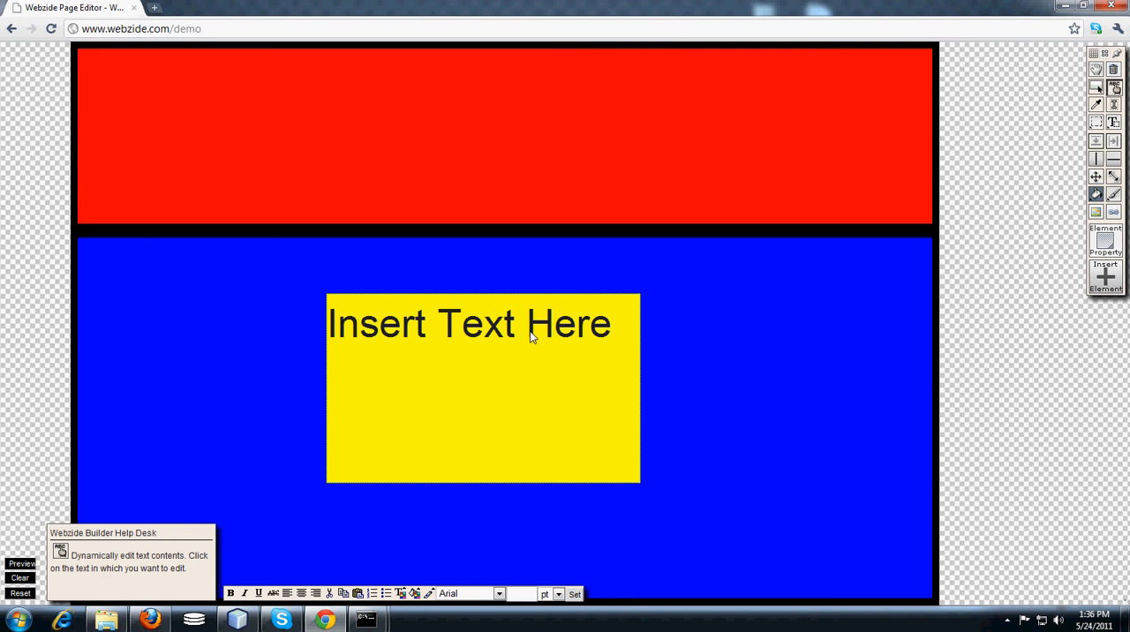
{"action": "left_click_drag", "start_coordinate": [578, 335], "coordinate": [439, 334]}
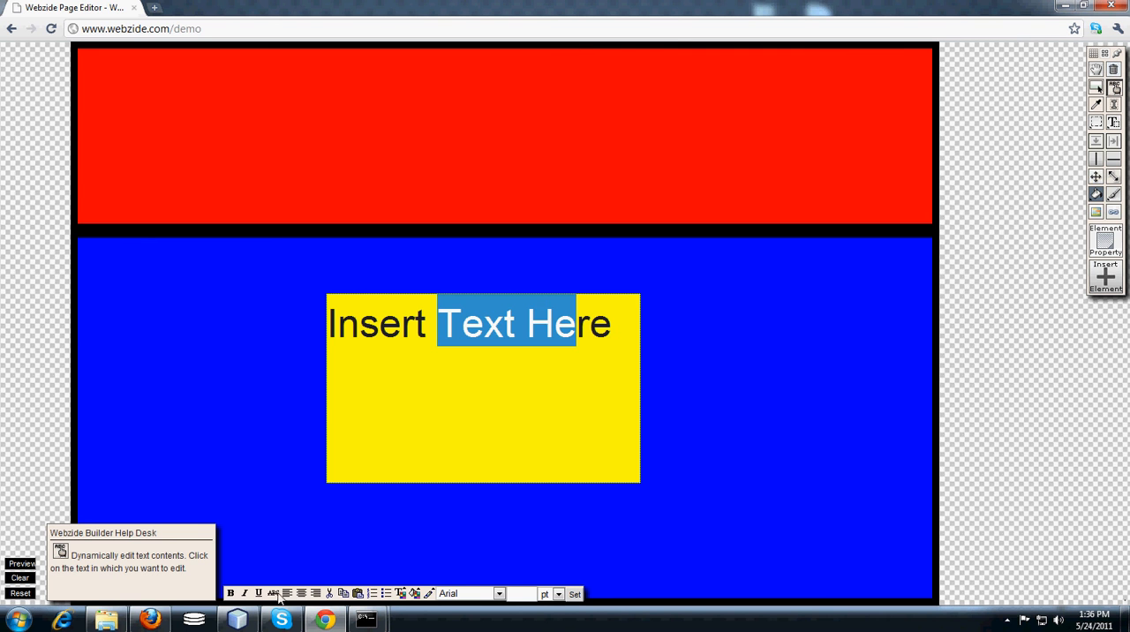
{"action": "left_click", "coordinate": [229, 595]}
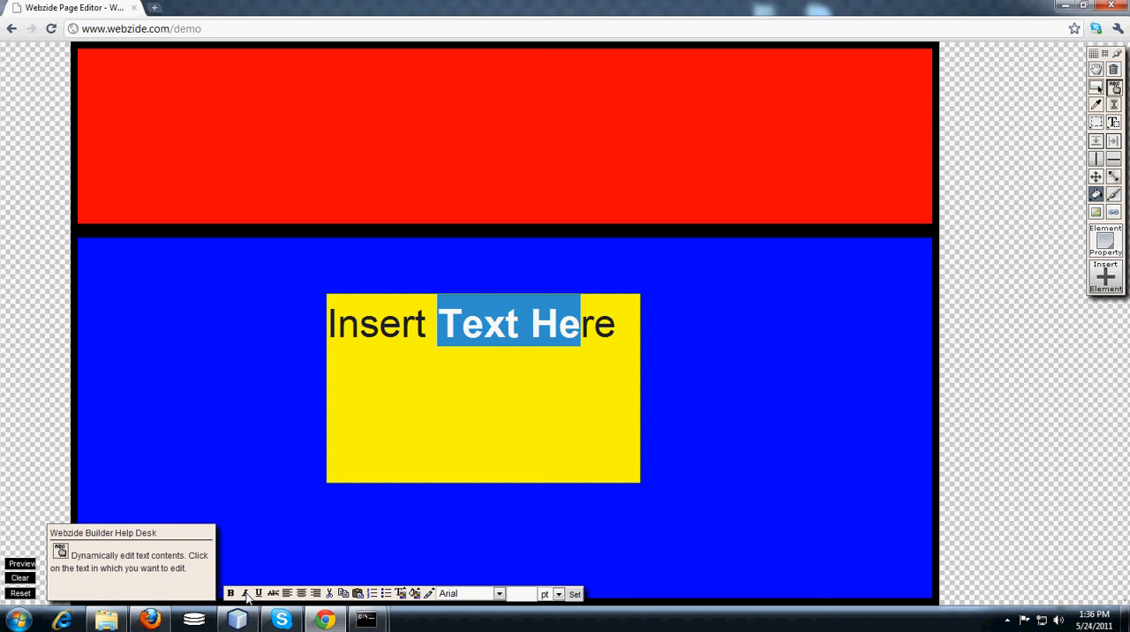
{"action": "left_click", "coordinate": [245, 594]}
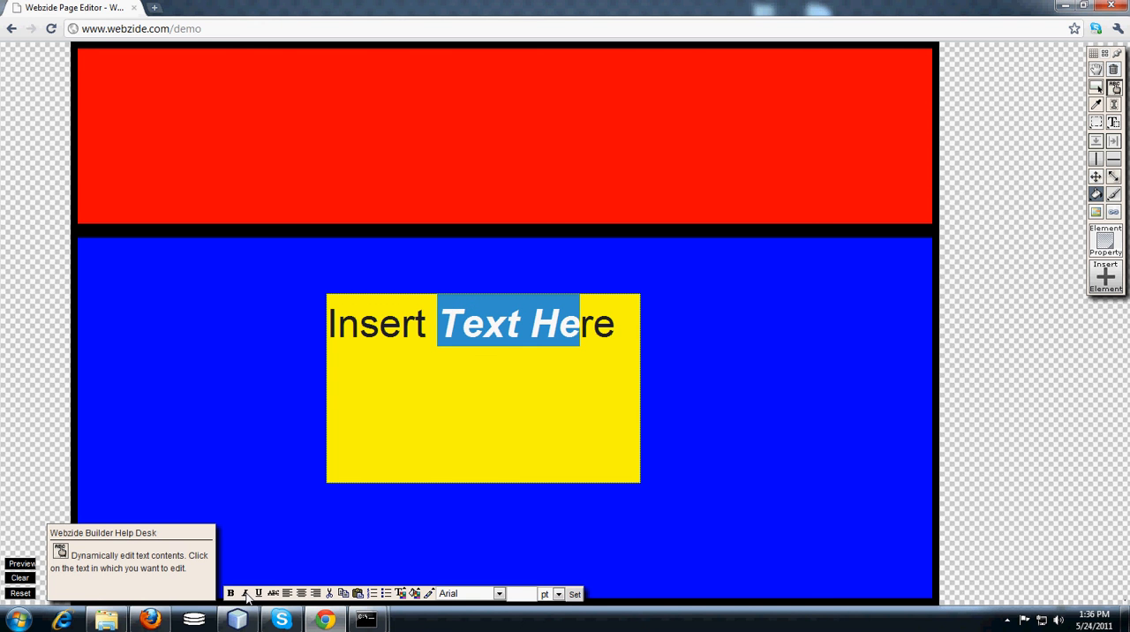
{"action": "left_click", "coordinate": [274, 595]}
{"action": "left_click", "coordinate": [316, 594]}
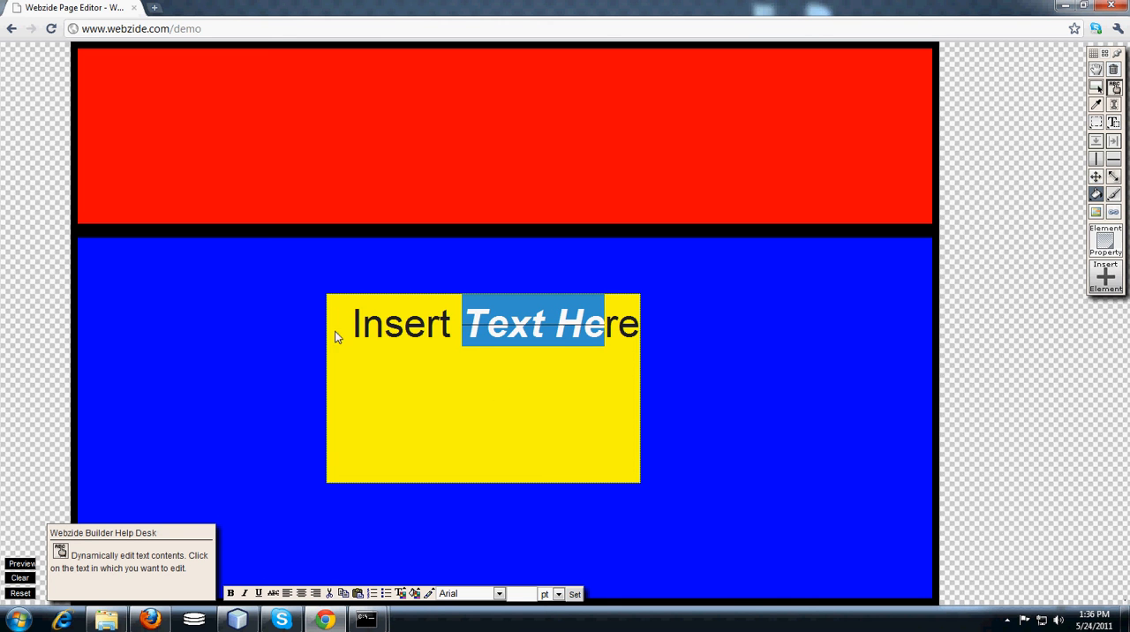
Change the font of the word "Insert" in the text box to Georgia.
{"action": "left_click_drag", "start_coordinate": [336, 337], "coordinate": [453, 331]}
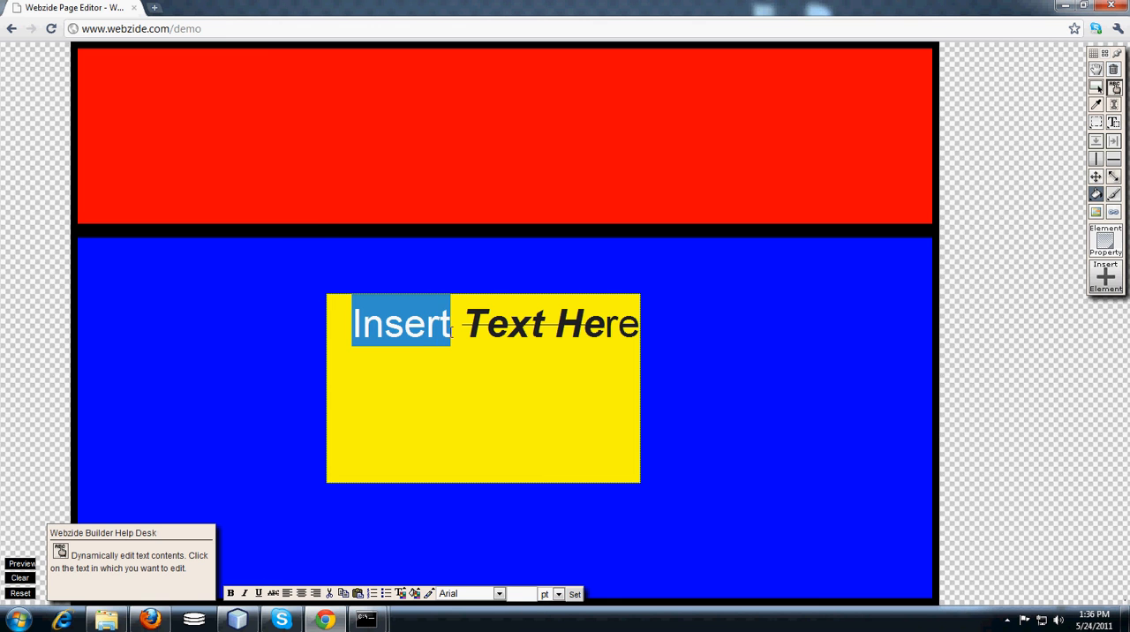
{"action": "left_click", "coordinate": [483, 599]}
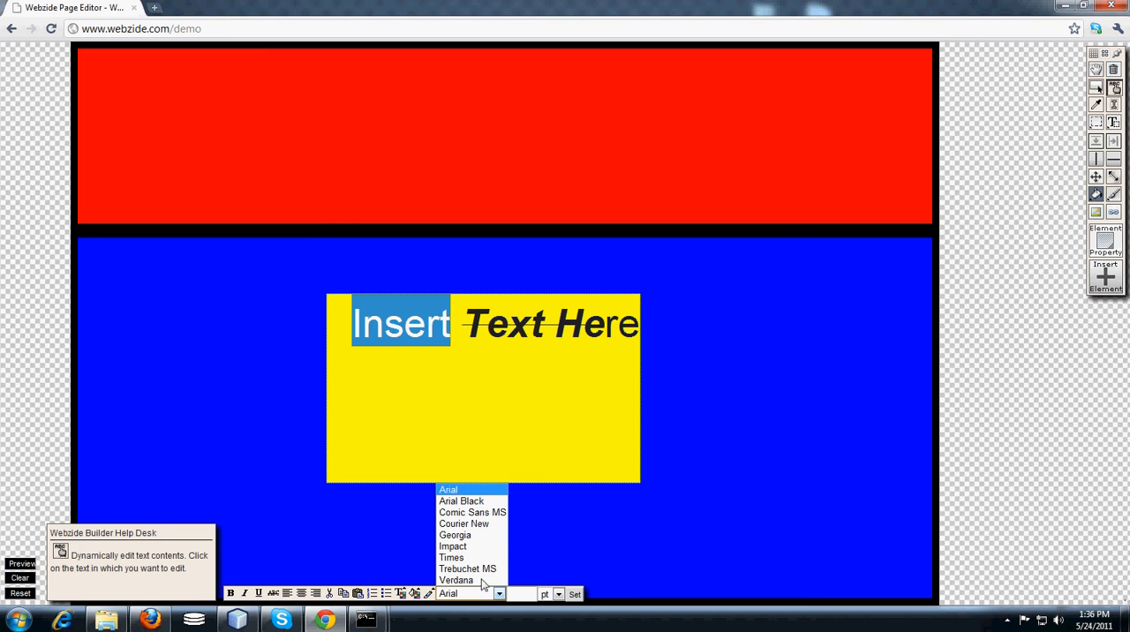
{"action": "left_click", "coordinate": [476, 561]}
{"action": "left_click", "coordinate": [477, 601]}
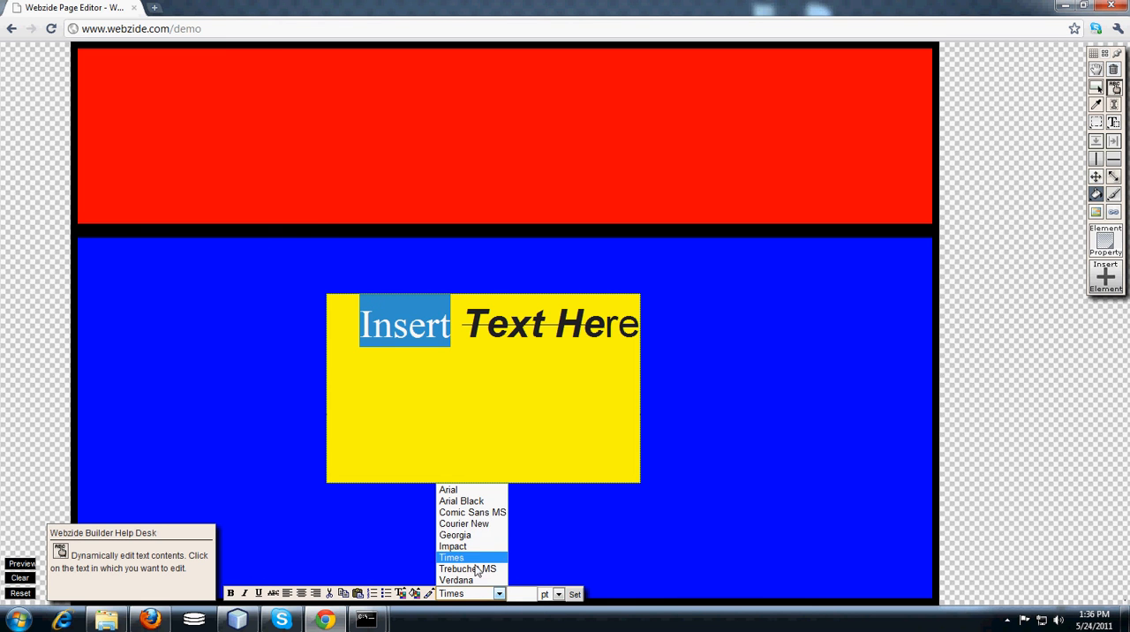
{"action": "left_click", "coordinate": [469, 535]}
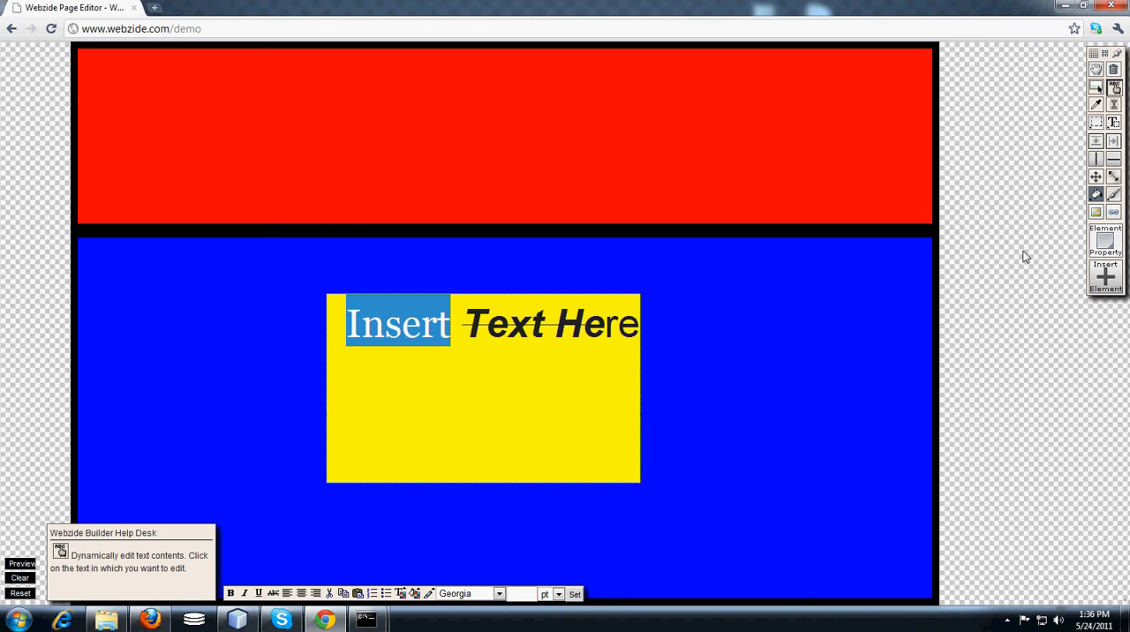
Shrink the yellow text box to fit tightly around its line of text and place it at the red section's upper left.
{"action": "left_click", "coordinate": [1096, 177]}
{"action": "left_click_drag", "start_coordinate": [506, 401], "coordinate": [550, 218]}
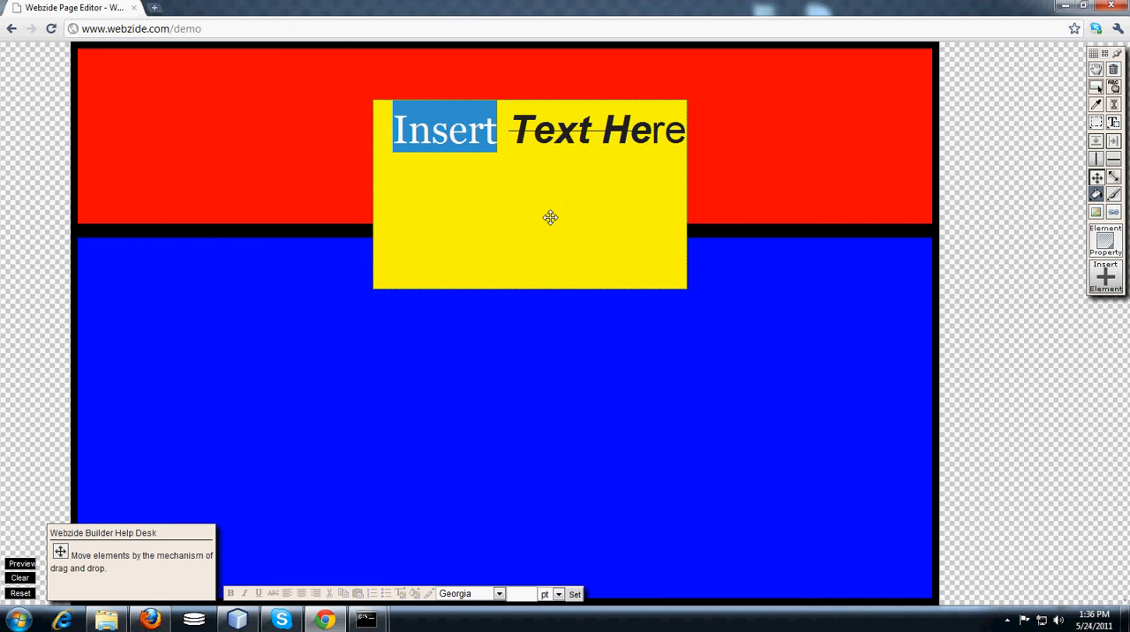
{"action": "left_click", "coordinate": [1114, 179]}
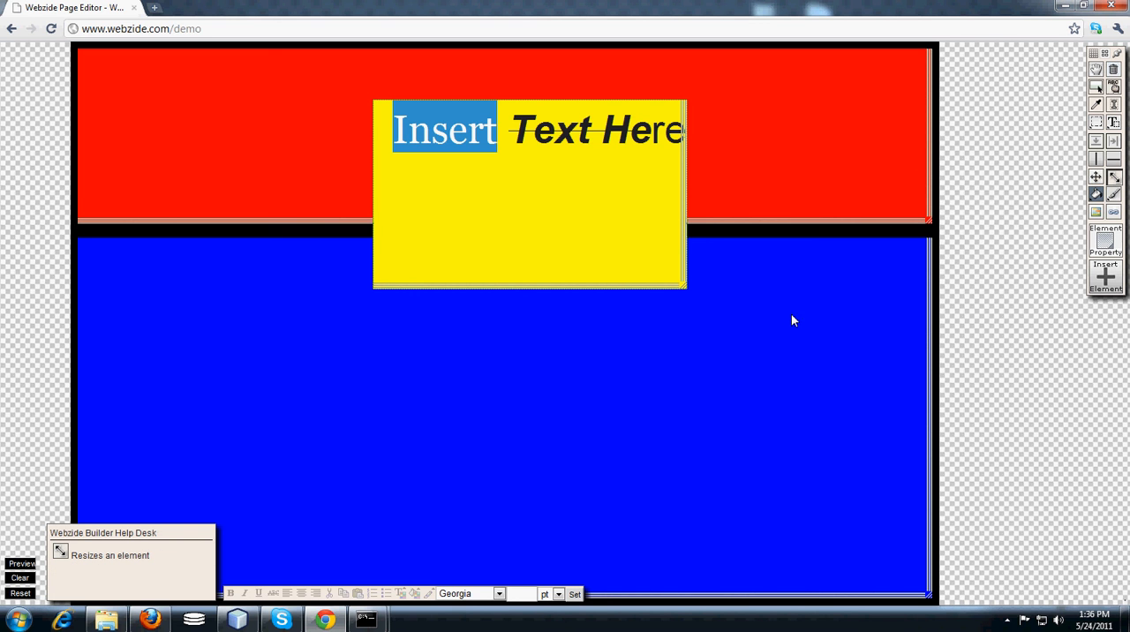
{"action": "left_click_drag", "start_coordinate": [684, 283], "coordinate": [844, 174]}
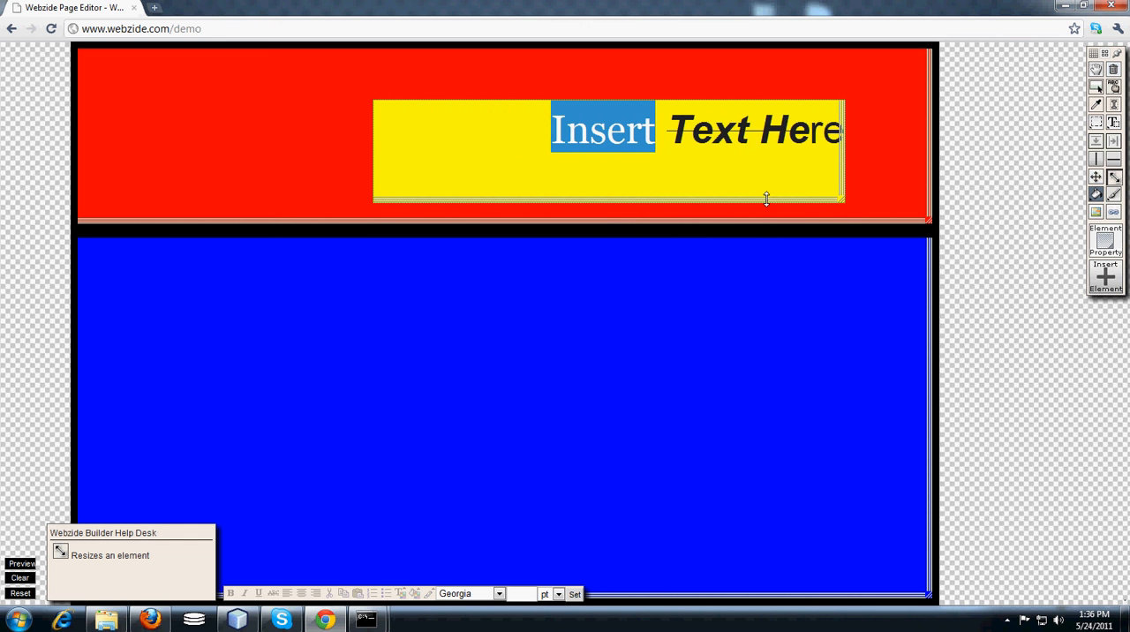
{"action": "left_click_drag", "start_coordinate": [765, 196], "coordinate": [770, 165]}
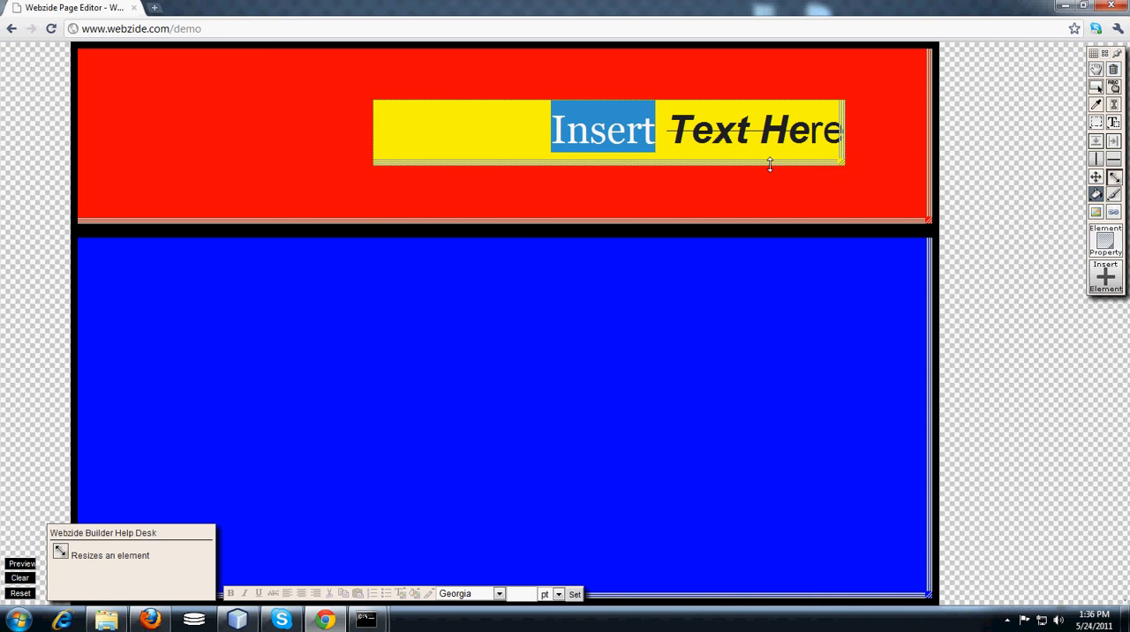
{"action": "left_click_drag", "start_coordinate": [845, 140], "coordinate": [669, 146]}
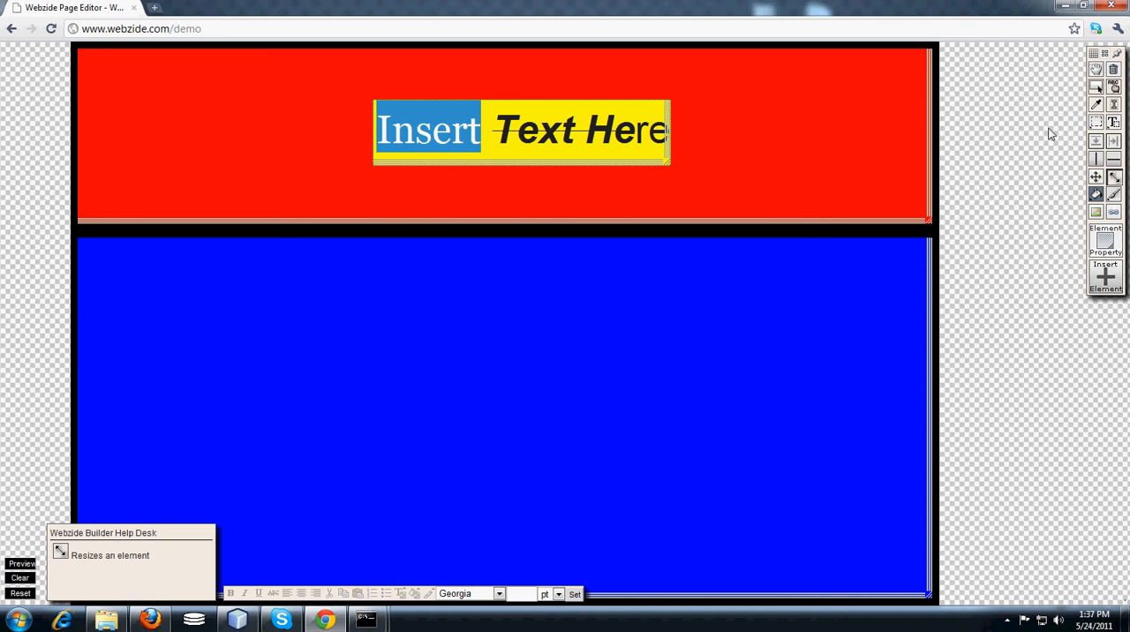
{"action": "left_click", "coordinate": [1096, 177]}
{"action": "left_click_drag", "start_coordinate": [531, 152], "coordinate": [245, 121]}
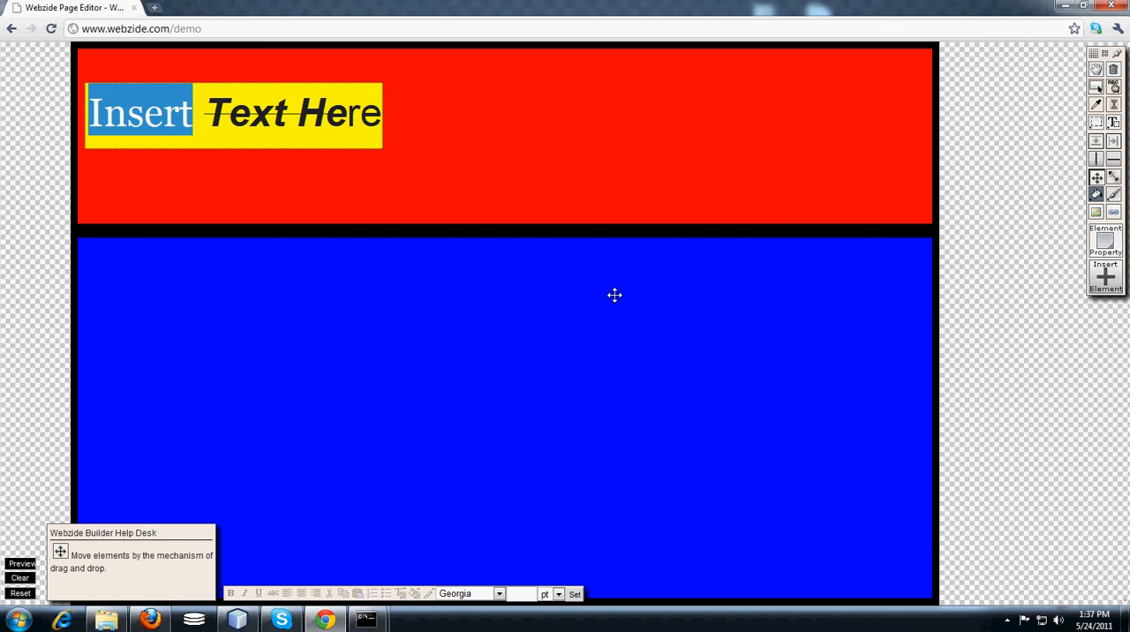
Draw an image placeholder in the red section, beside the text box, and open a new browser tab.
{"action": "left_click", "coordinate": [1097, 213]}
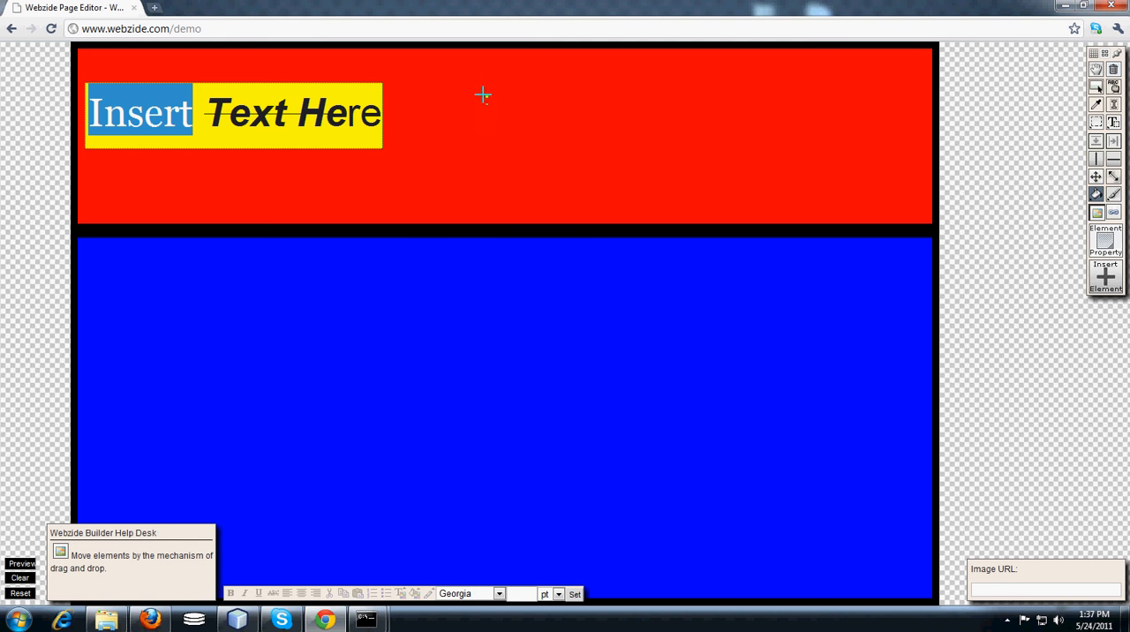
{"action": "mouse_move", "coordinate": [484, 97]}
{"action": "left_mouse_down"}
{"action": "mouse_move", "coordinate": [595, 172]}
{"action": "mouse_move", "coordinate": [633, 176]}
{"action": "mouse_move", "coordinate": [628, 186]}
{"action": "left_mouse_up"}
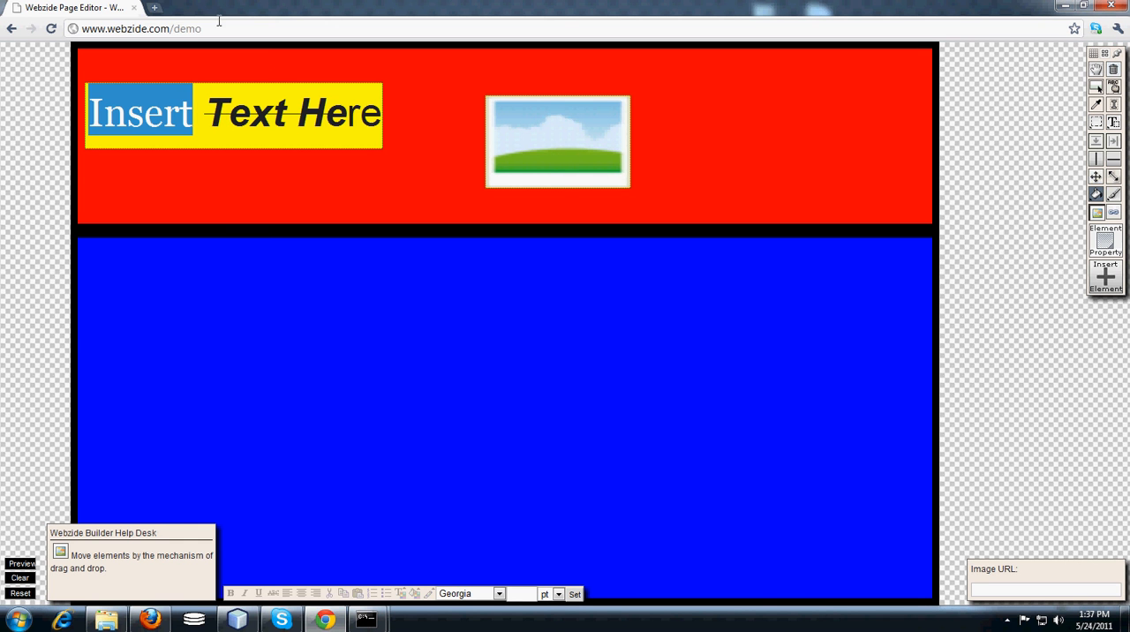
{"action": "left_click", "coordinate": [155, 8]}
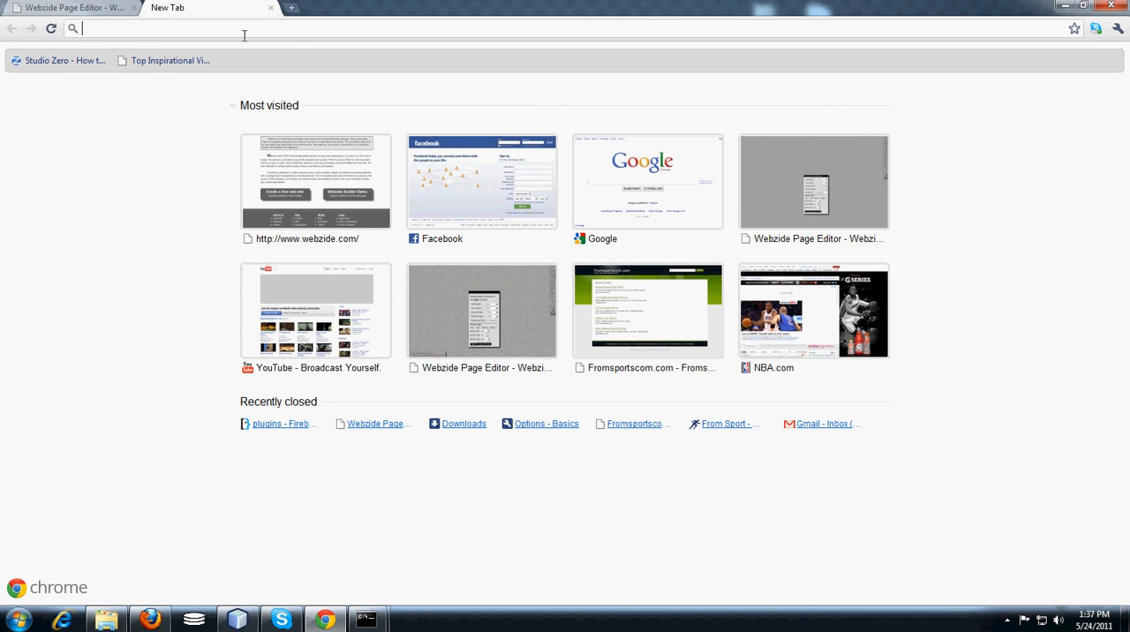
Open uwaterloo.ca and copy the image URL of the University of Waterloo logo.
{"action": "type", "text": "uwaterloo.ca"}
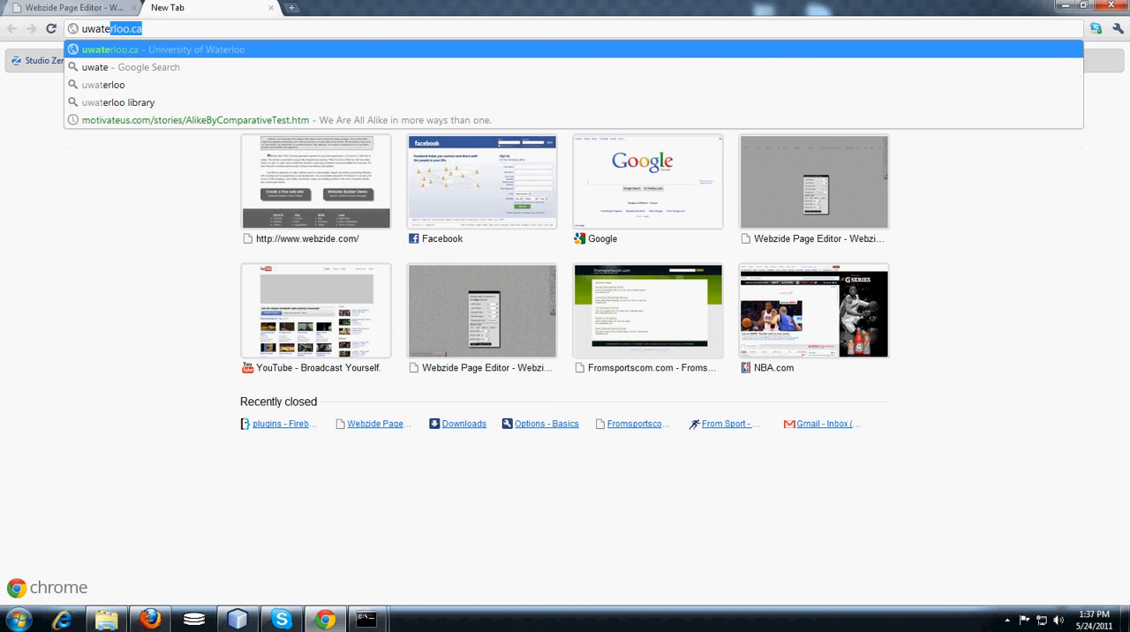
{"action": "left_click", "coordinate": [174, 50]}
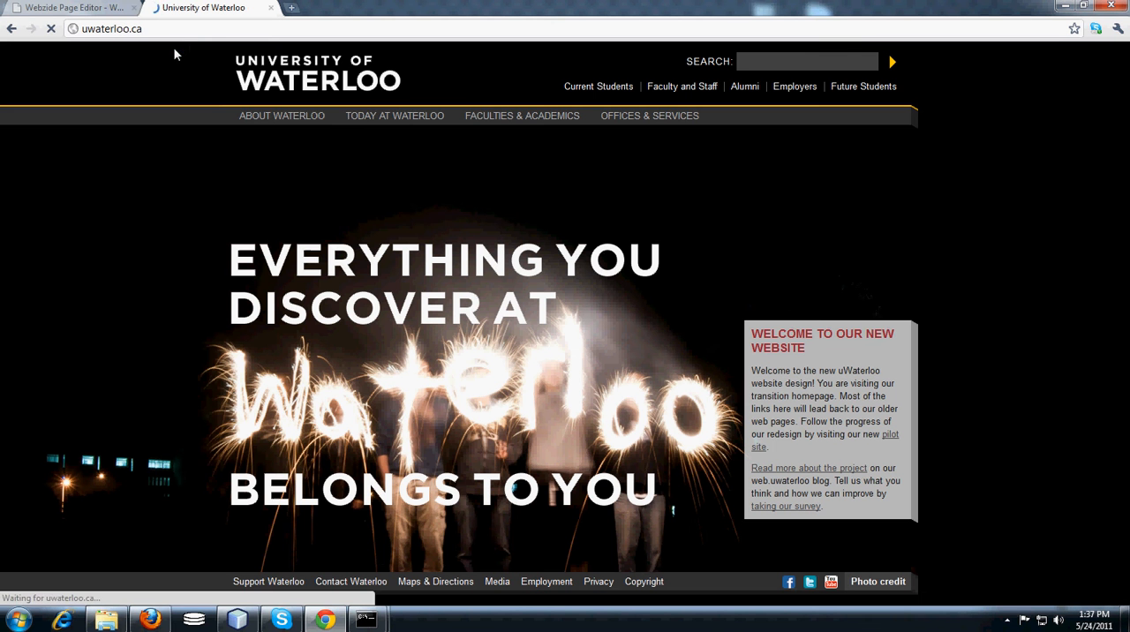
{"action": "right_click", "coordinate": [289, 64]}
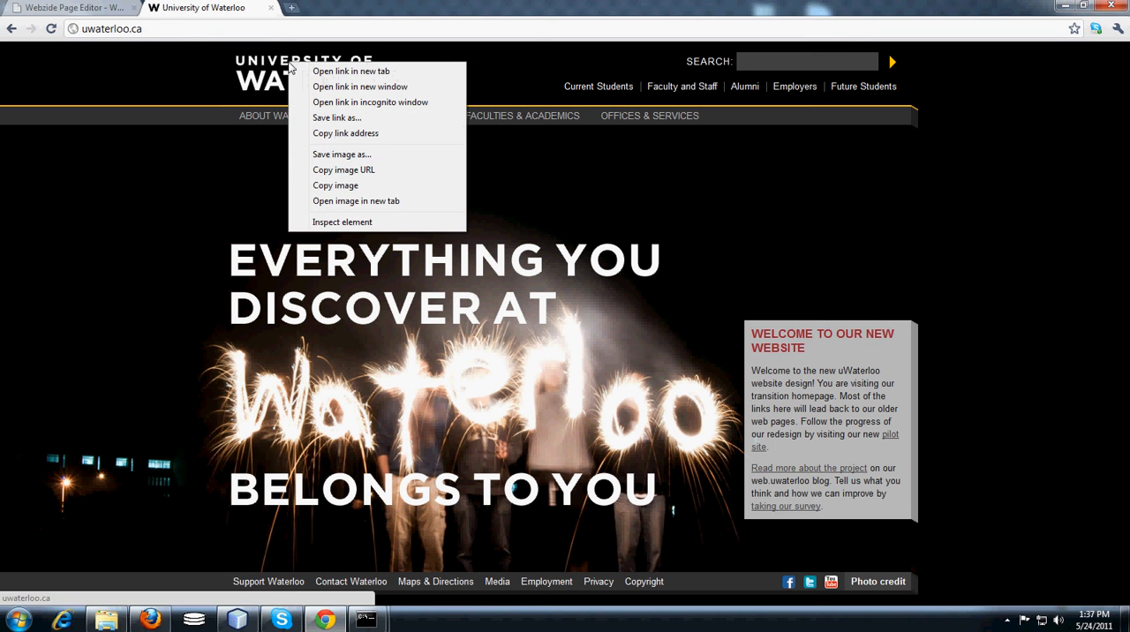
{"action": "left_click", "coordinate": [346, 173]}
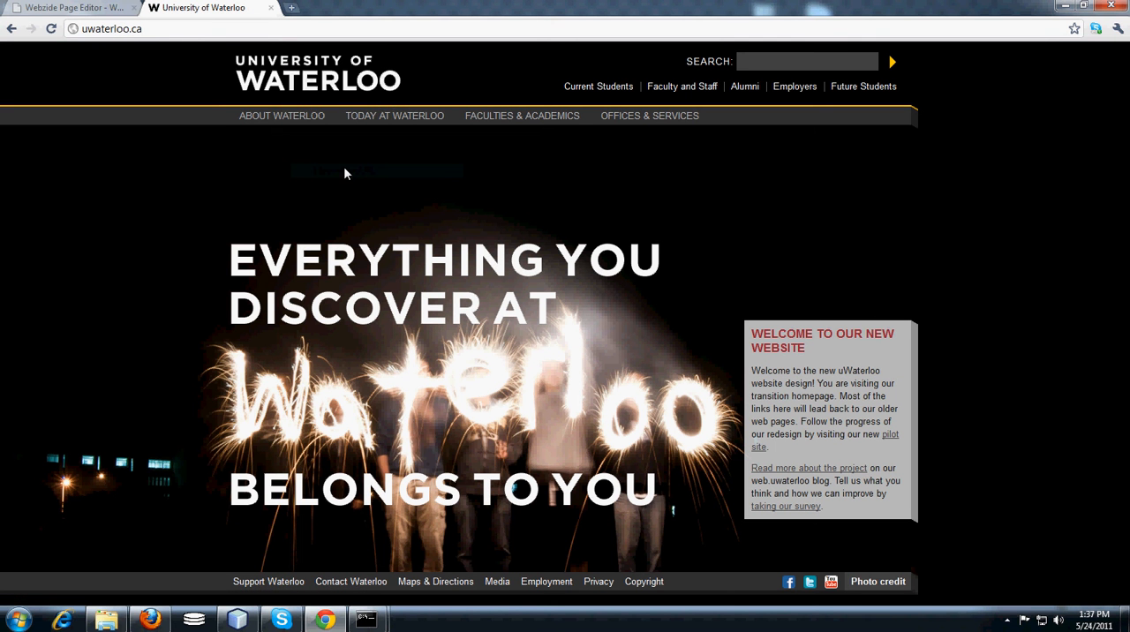
Back in the Webzide page editor, set the image URL to the copied logo address and draw the image in the blue section.
{"action": "left_click", "coordinate": [56, 8]}
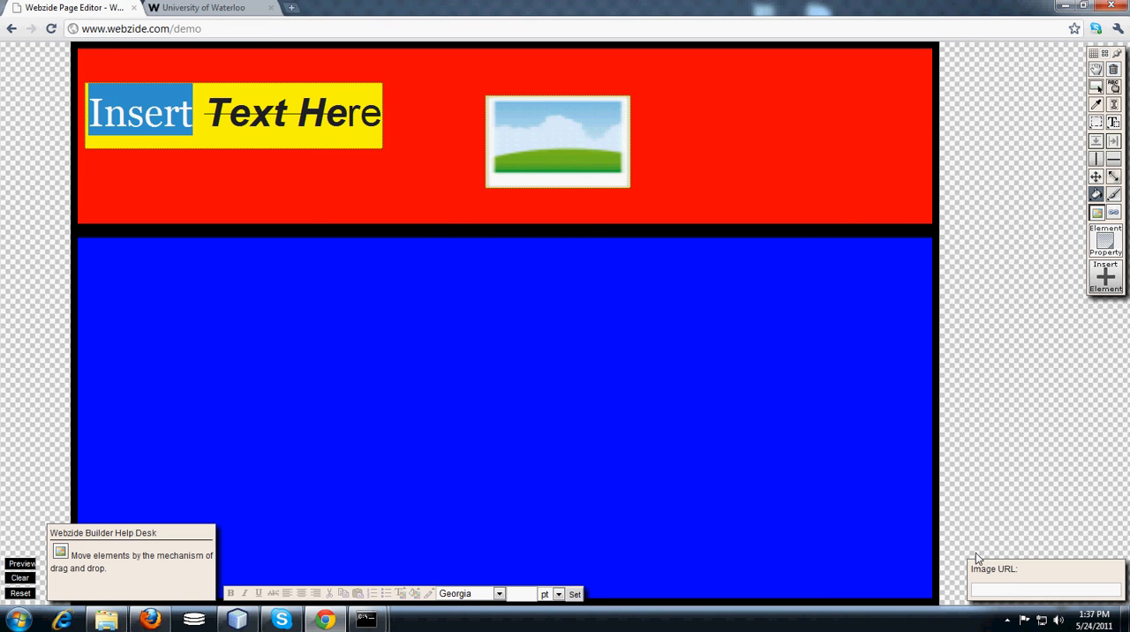
{"action": "left_click", "coordinate": [998, 589]}
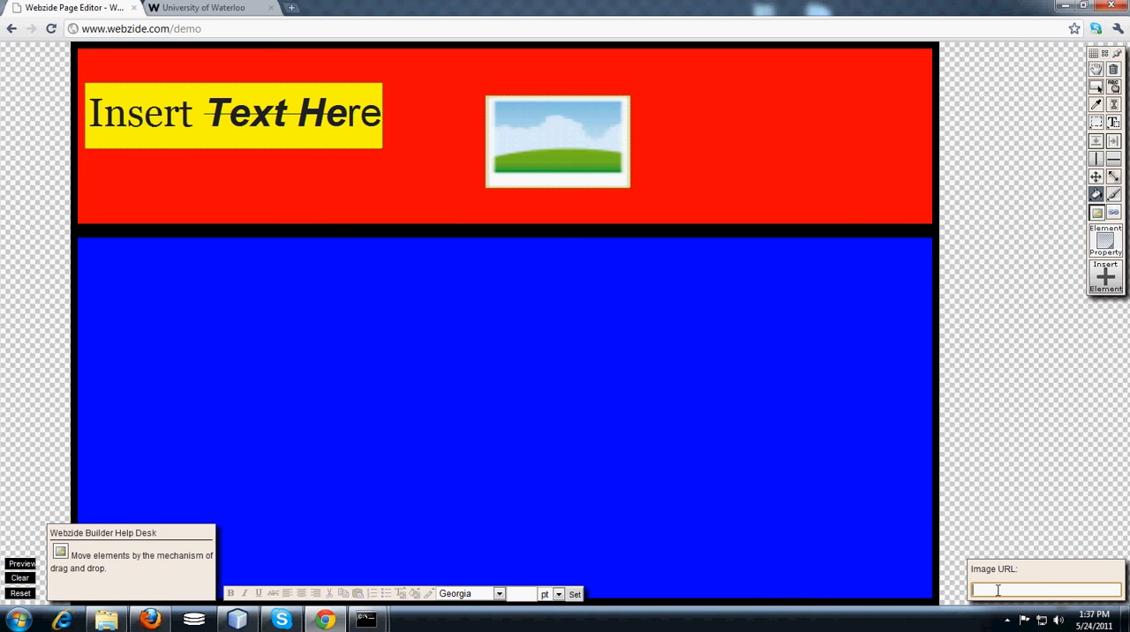
{"action": "key", "text": "ctrl+v"}
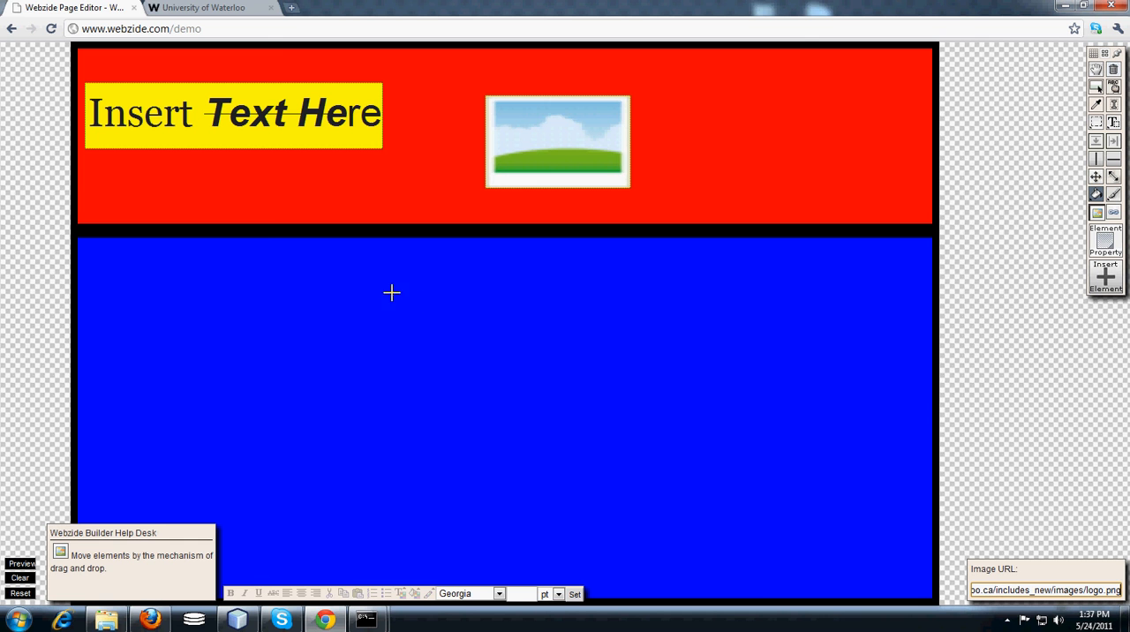
{"action": "left_click_drag", "start_coordinate": [390, 297], "coordinate": [670, 385]}
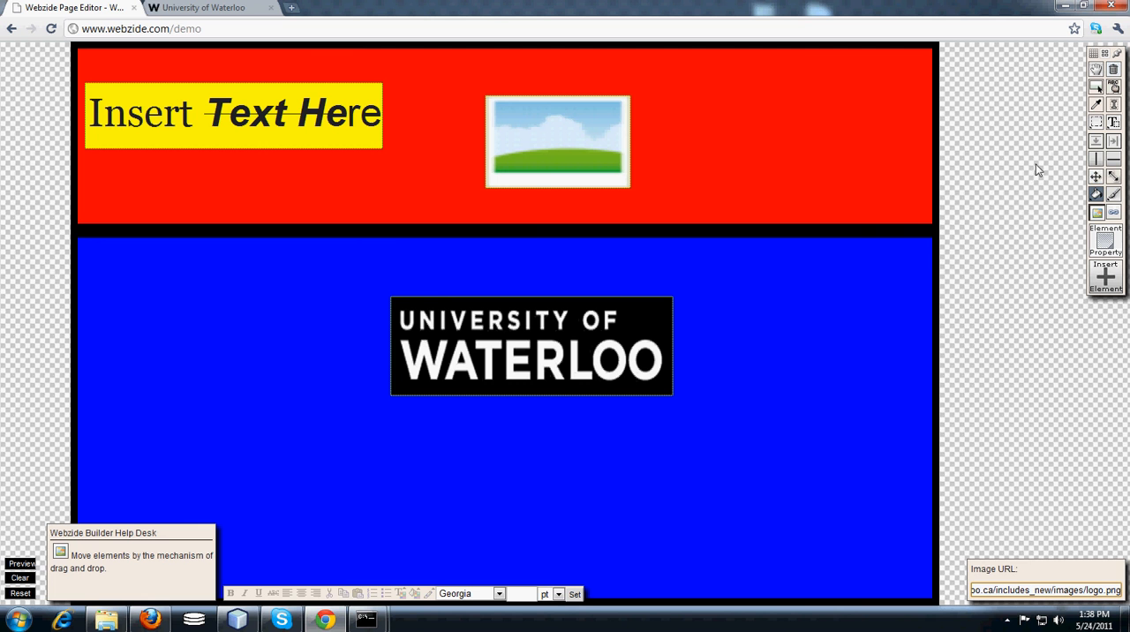
Move the yellow text box to the blue section's lower right and the Waterloo logo to the red section's upper left.
{"action": "left_click", "coordinate": [1096, 176]}
{"action": "left_click_drag", "start_coordinate": [238, 120], "coordinate": [803, 513]}
{"action": "left_click_drag", "start_coordinate": [520, 357], "coordinate": [227, 130]}
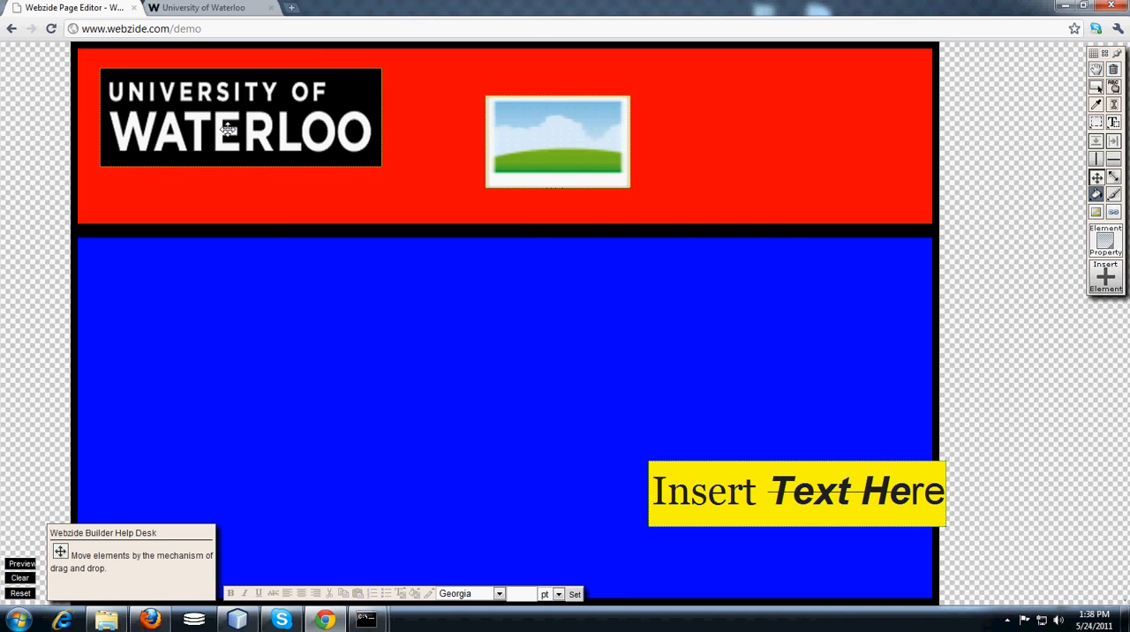
Enlarge the Waterloo logo slightly in the red section and move the yellow text box to the middle of the blue section.
{"action": "left_click", "coordinate": [1114, 176]}
{"action": "left_click_drag", "start_coordinate": [378, 165], "coordinate": [398, 197]}
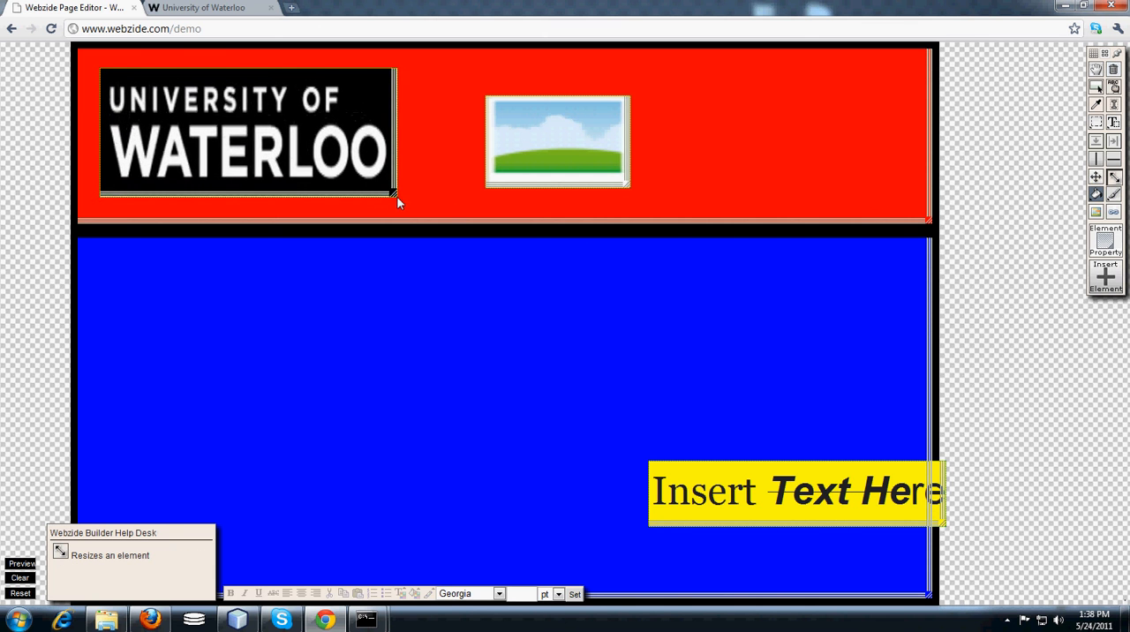
{"action": "left_click", "coordinate": [1097, 177]}
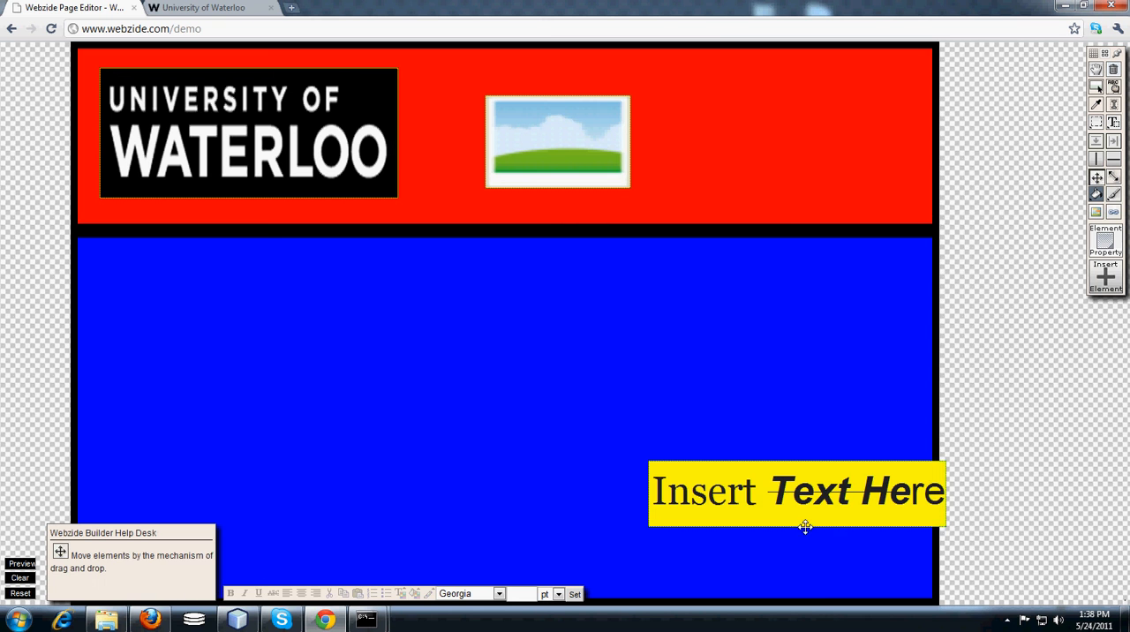
{"action": "left_click_drag", "start_coordinate": [803, 507], "coordinate": [538, 360]}
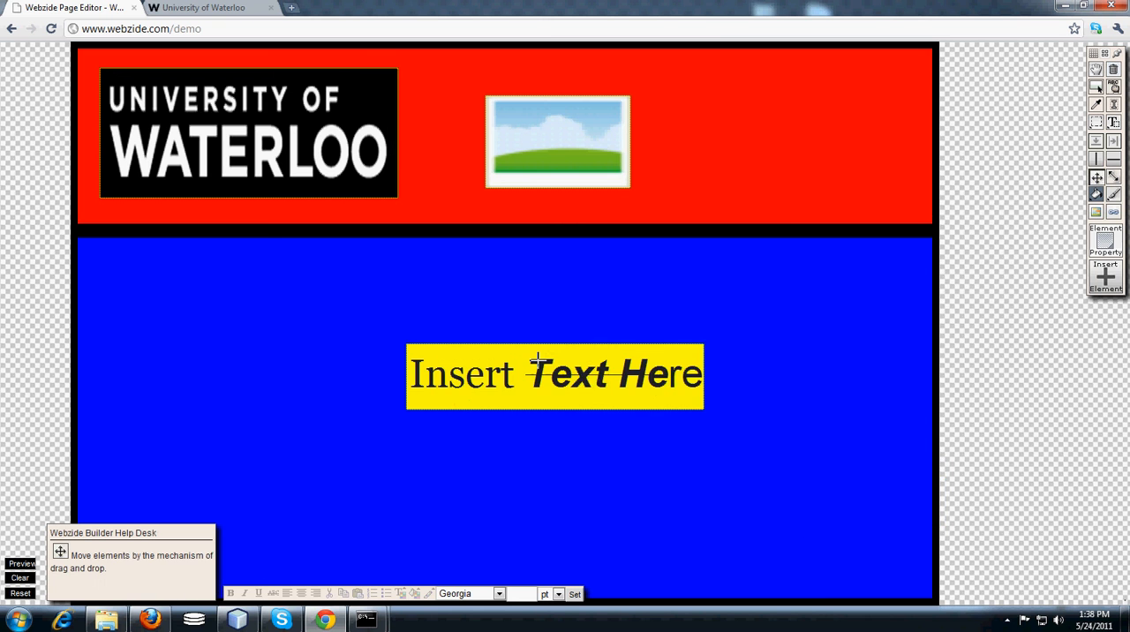
Pick a purple font color and apply it to "Text He" and "Insert" in the yellow text box.
{"action": "left_click", "coordinate": [1113, 194]}
{"action": "left_click", "coordinate": [928, 235]}
{"action": "left_click", "coordinate": [928, 233]}
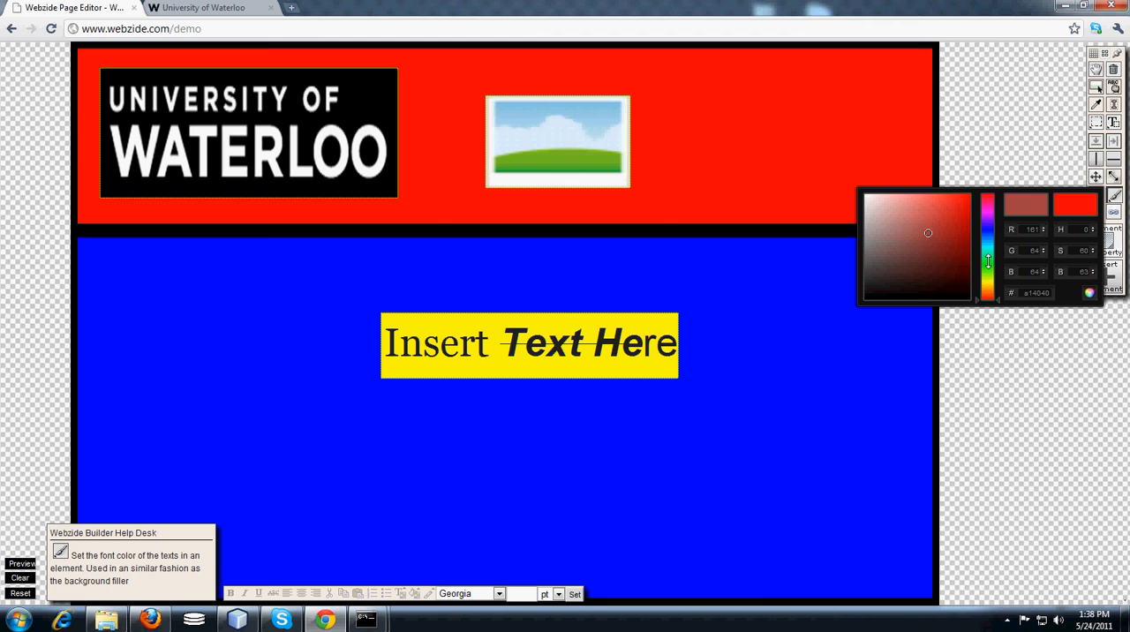
{"action": "left_click_drag", "start_coordinate": [988, 262], "coordinate": [990, 219]}
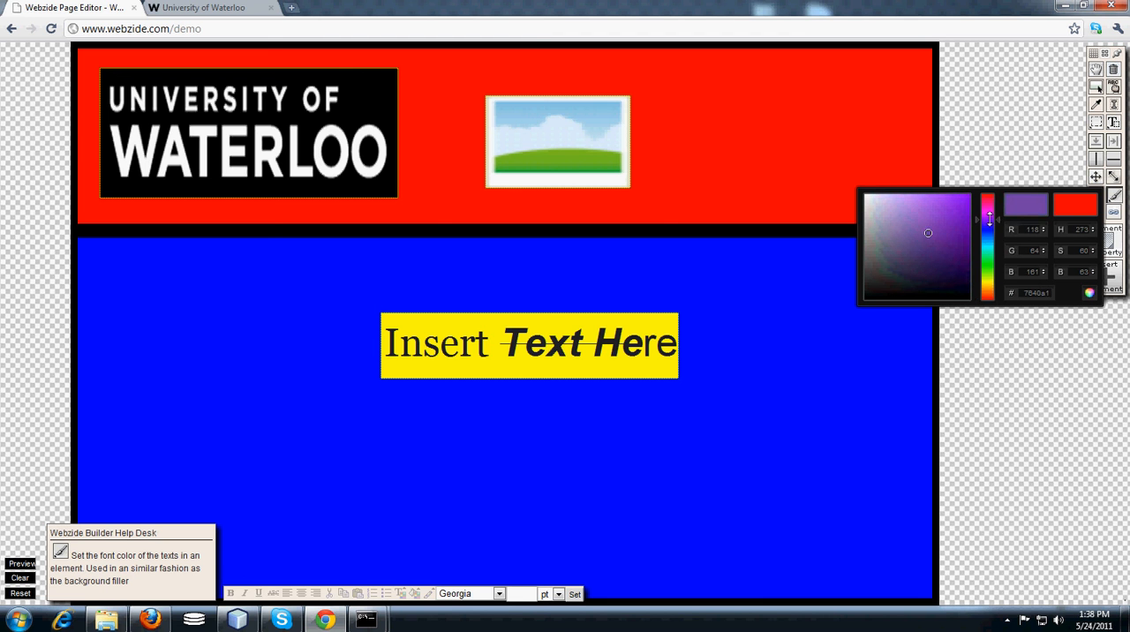
{"action": "left_click_drag", "start_coordinate": [928, 235], "coordinate": [951, 230]}
{"action": "left_click", "coordinate": [1087, 292]}
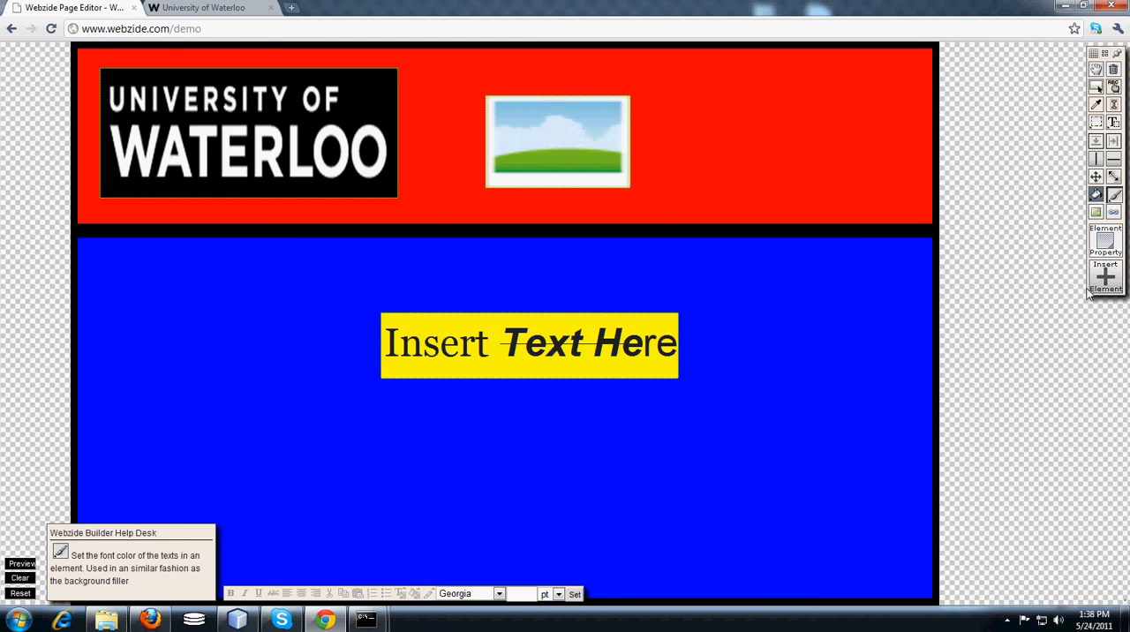
{"action": "left_click", "coordinate": [582, 356]}
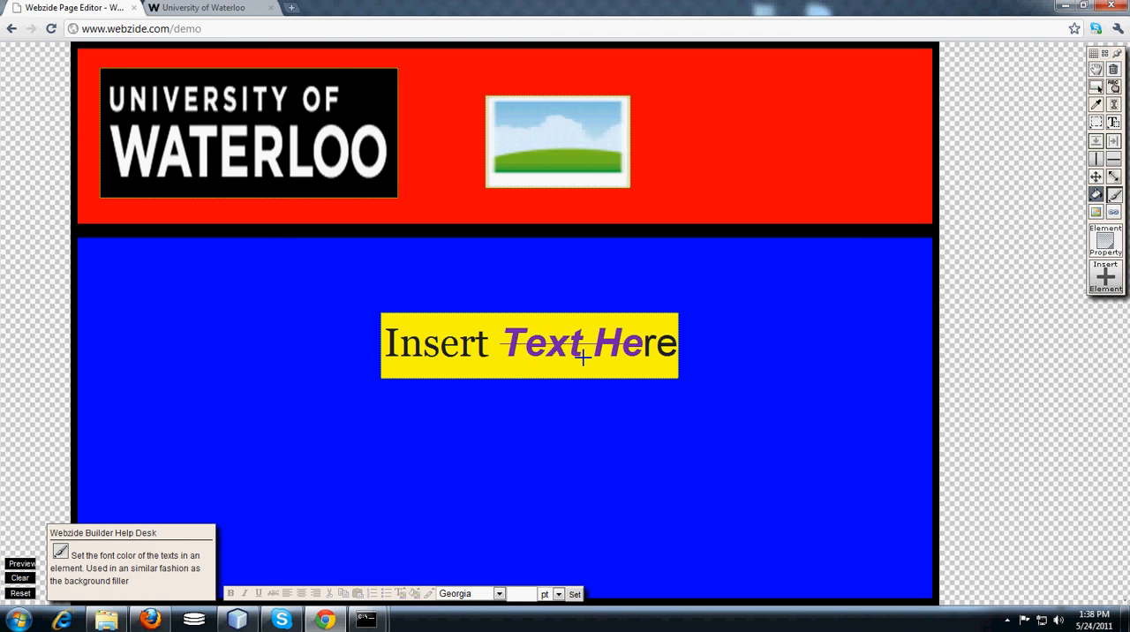
{"action": "left_click", "coordinate": [461, 347]}
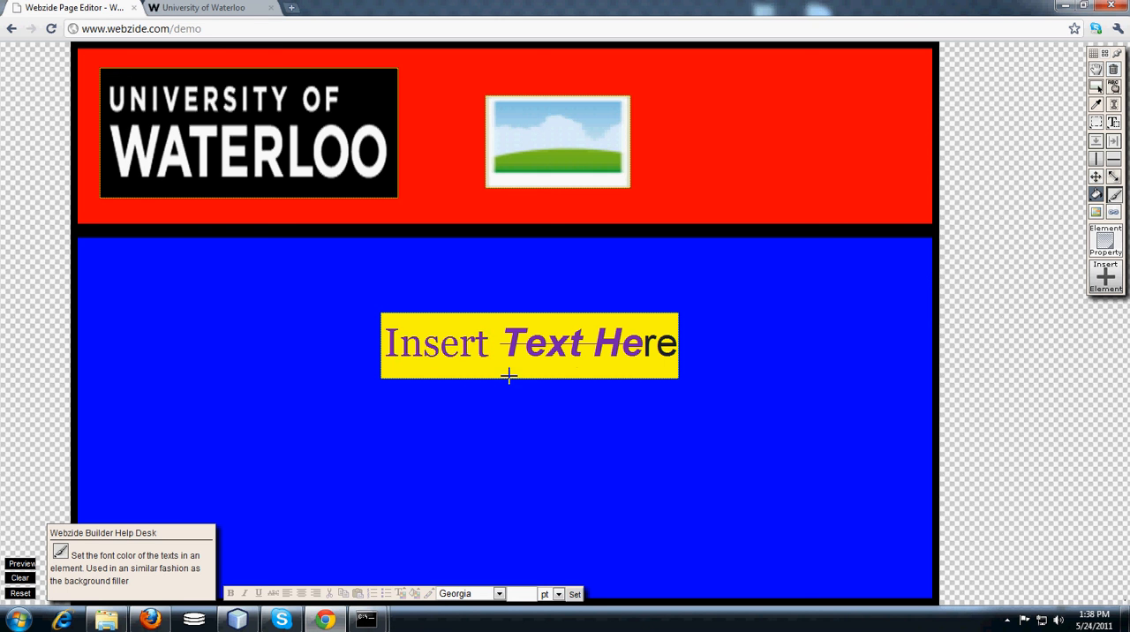
Sample the blue section's color with the eyedropper and delete the image placeholder from the red section.
{"action": "left_click", "coordinate": [1096, 104]}
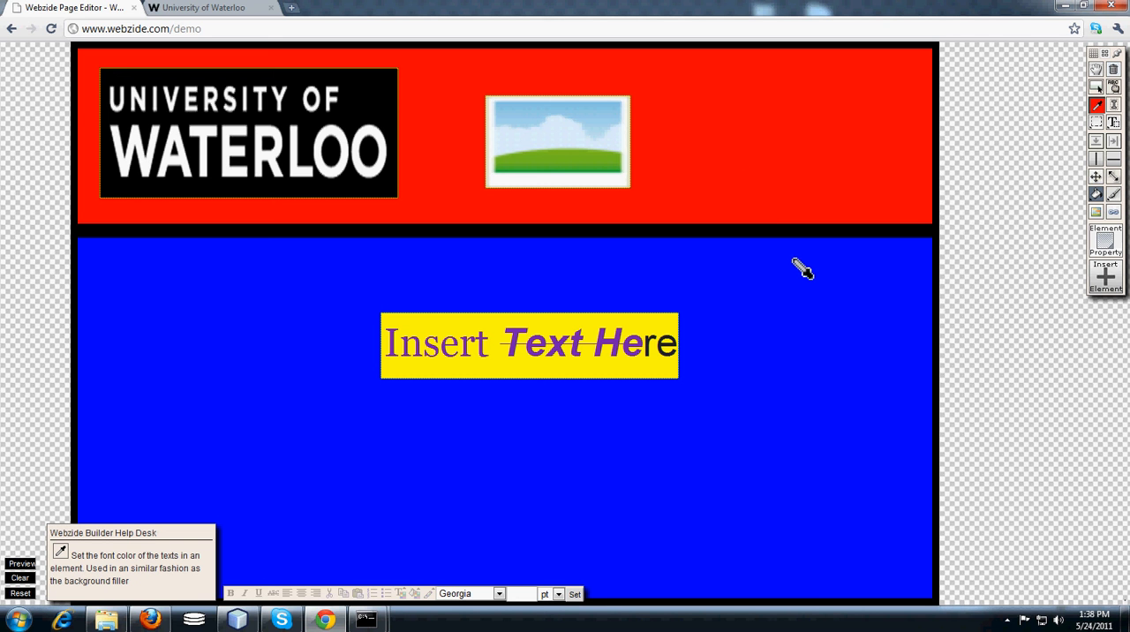
{"action": "left_click", "coordinate": [801, 357]}
{"action": "left_click", "coordinate": [1115, 71]}
{"action": "left_click", "coordinate": [600, 162]}
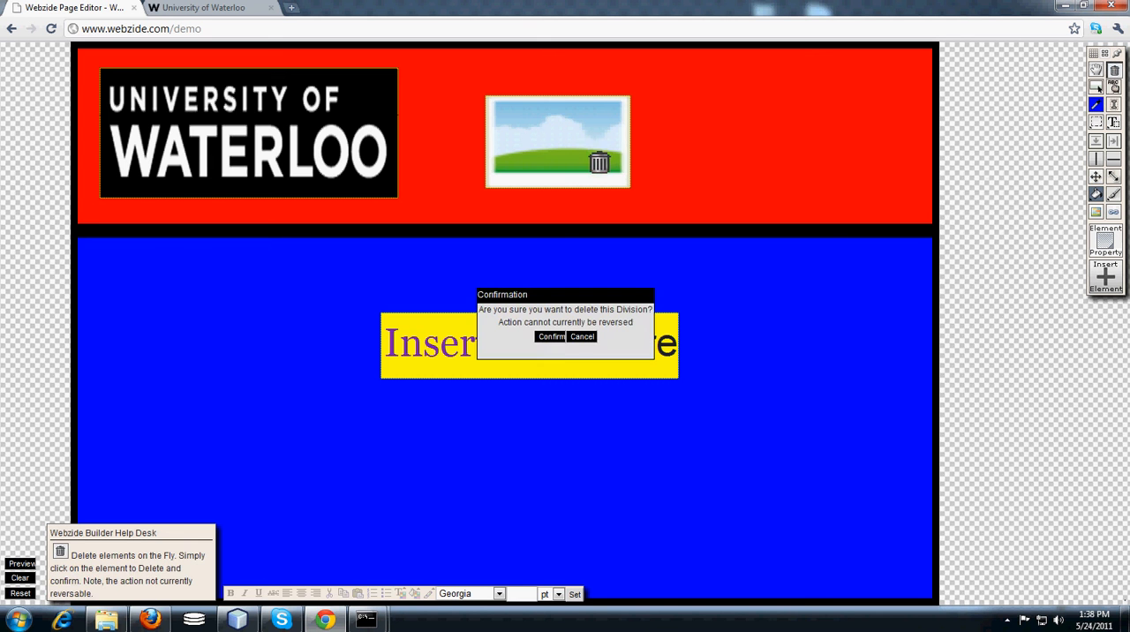
{"action": "left_click", "coordinate": [550, 337]}
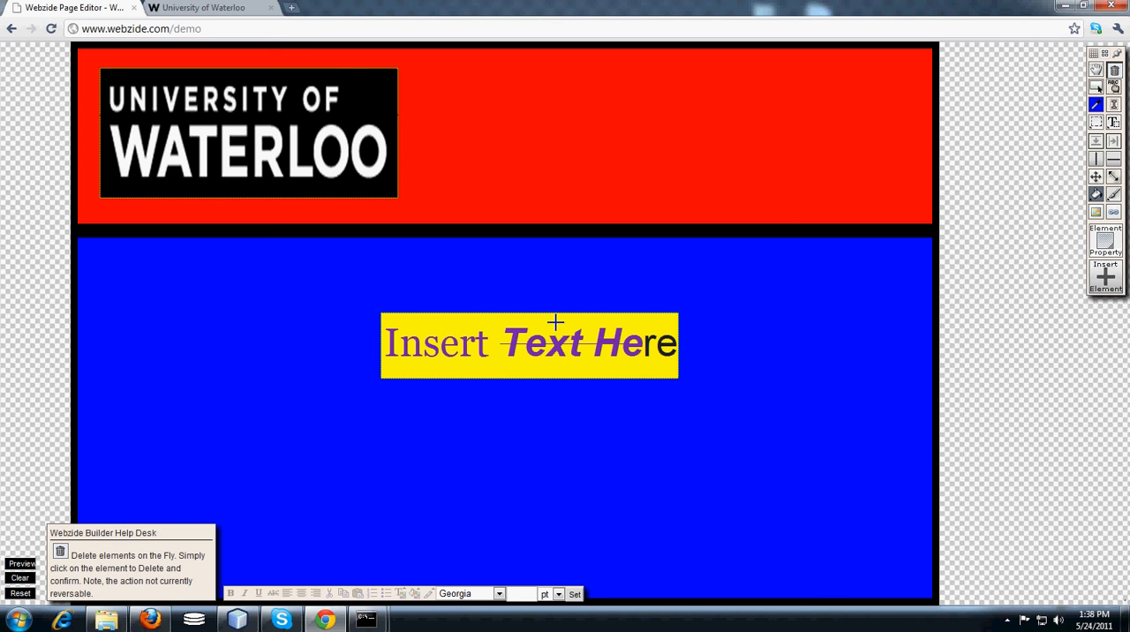